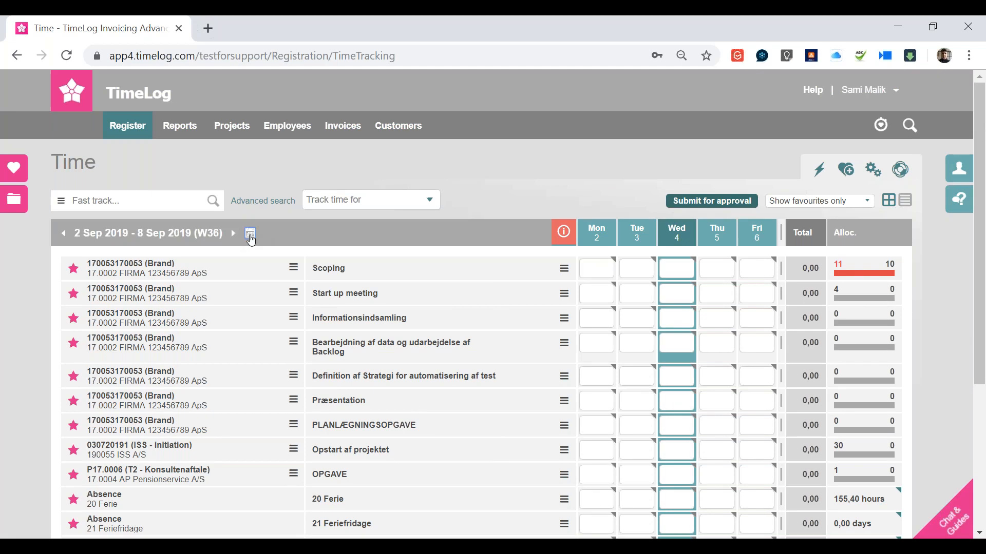
Examine the week numbers in the timesheet's period calendars and in the start date calendar of the Godkendelsesprojekt project plan
left_click(250, 237)
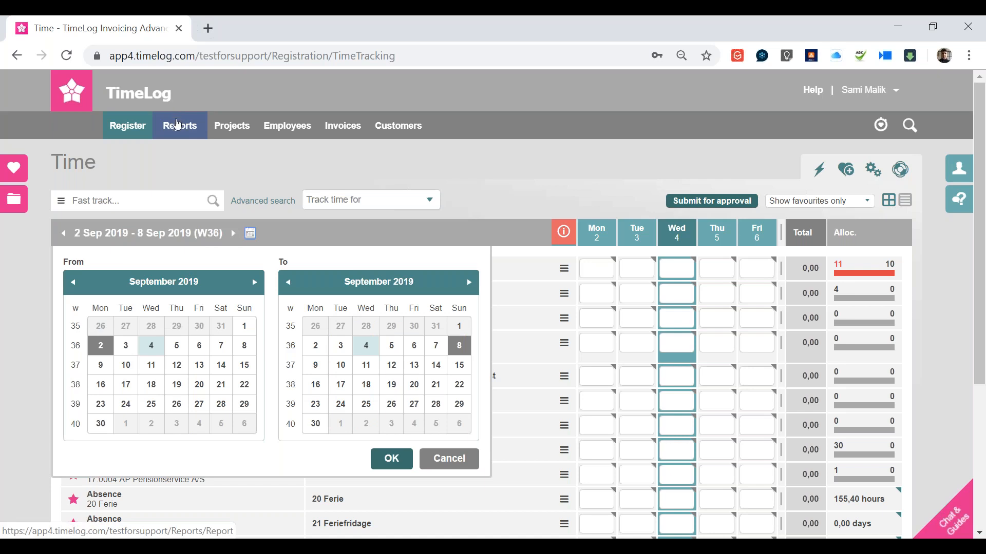
mouse_move(220, 128)
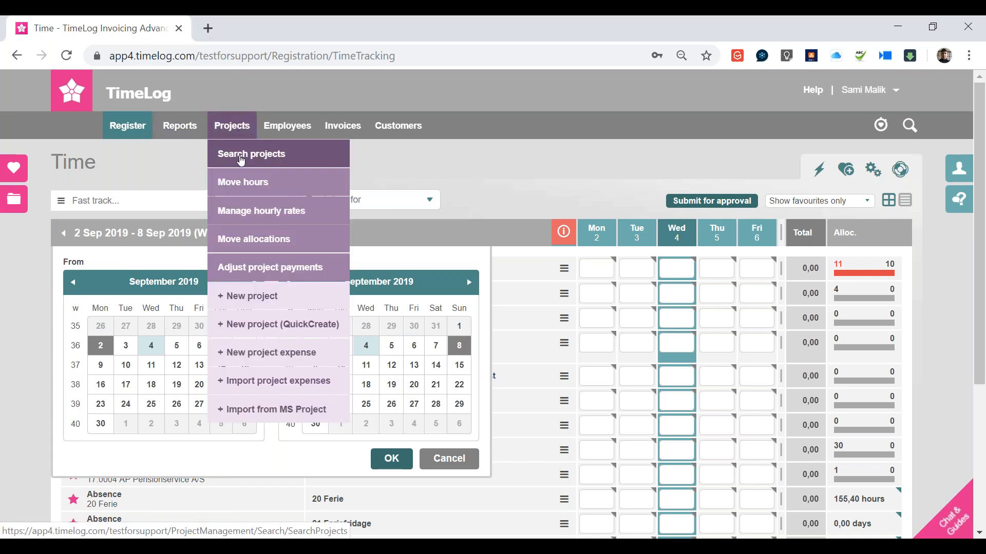
left_click(241, 160)
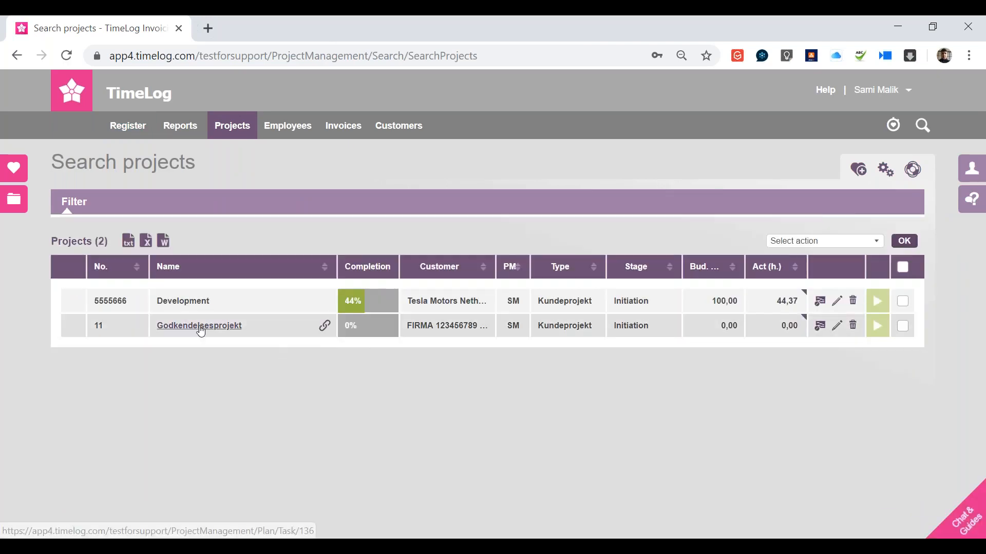
left_click(199, 327)
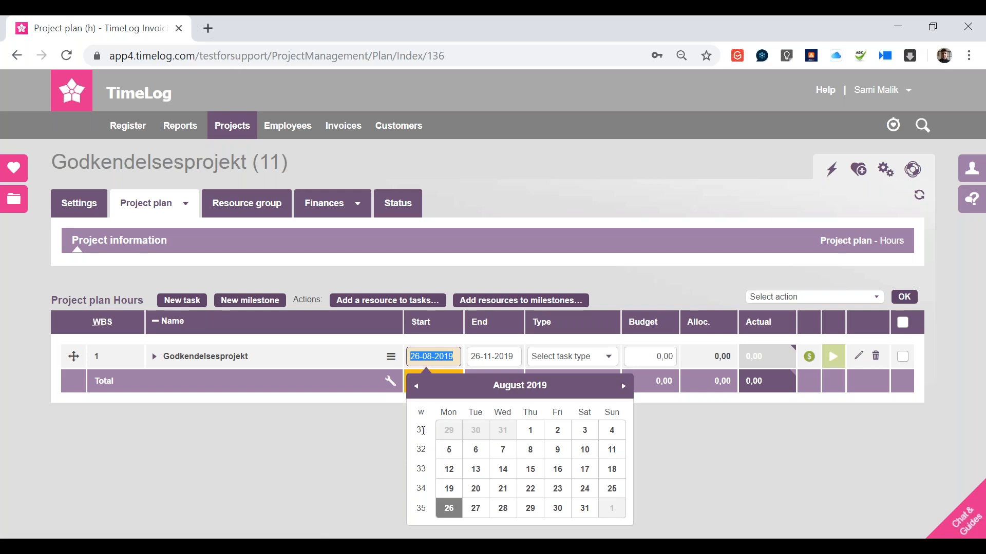
left_click(217, 497)
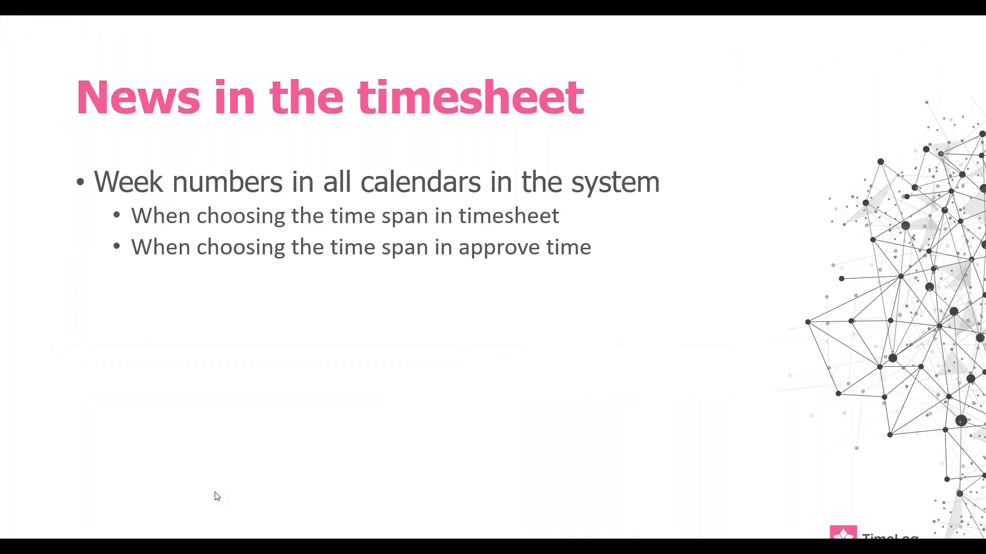
left_click(217, 497)
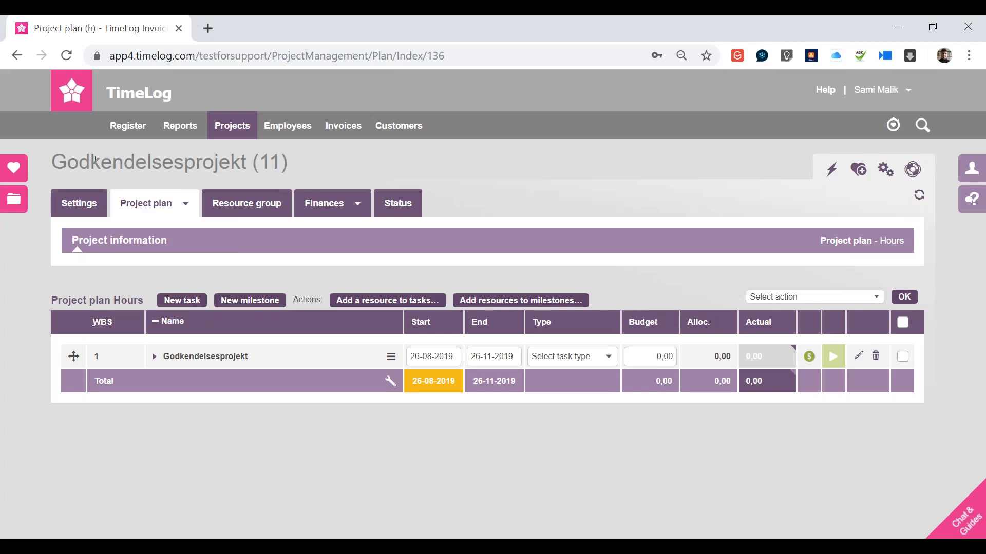
Return to the Time timesheet and examine the keyboard shortcut to the comment field in its page settings
mouse_move(128, 130)
left_click(131, 171)
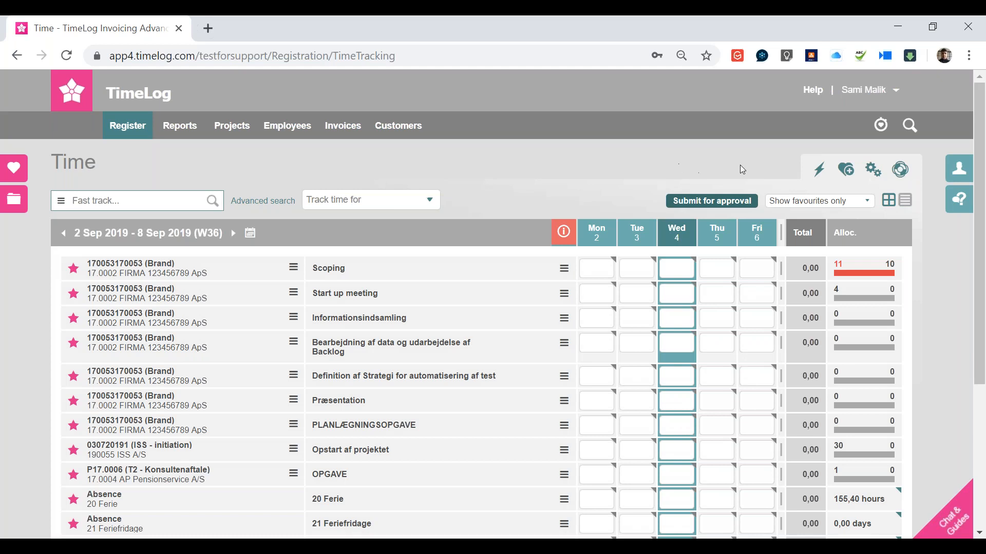
left_click(879, 174)
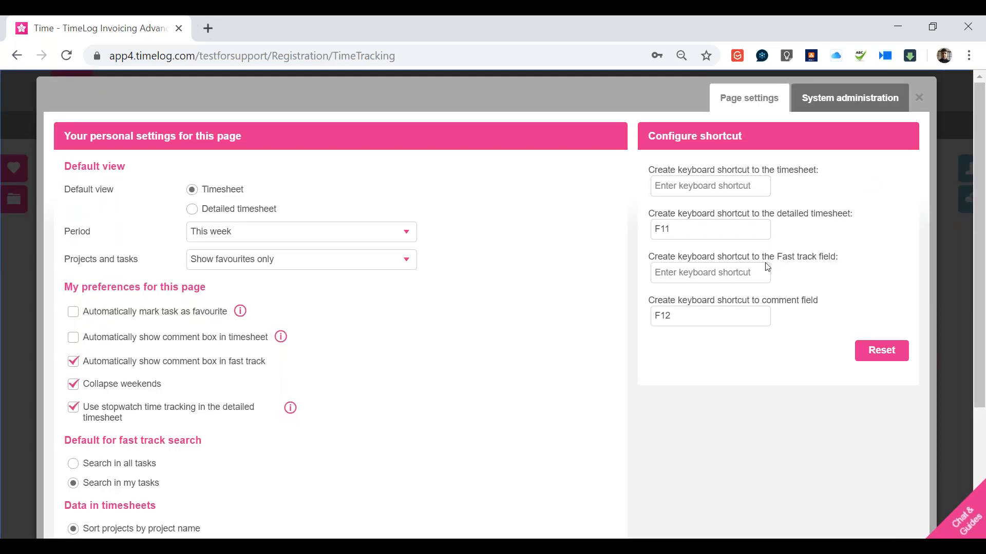
left_click_drag(658, 302, 825, 292)
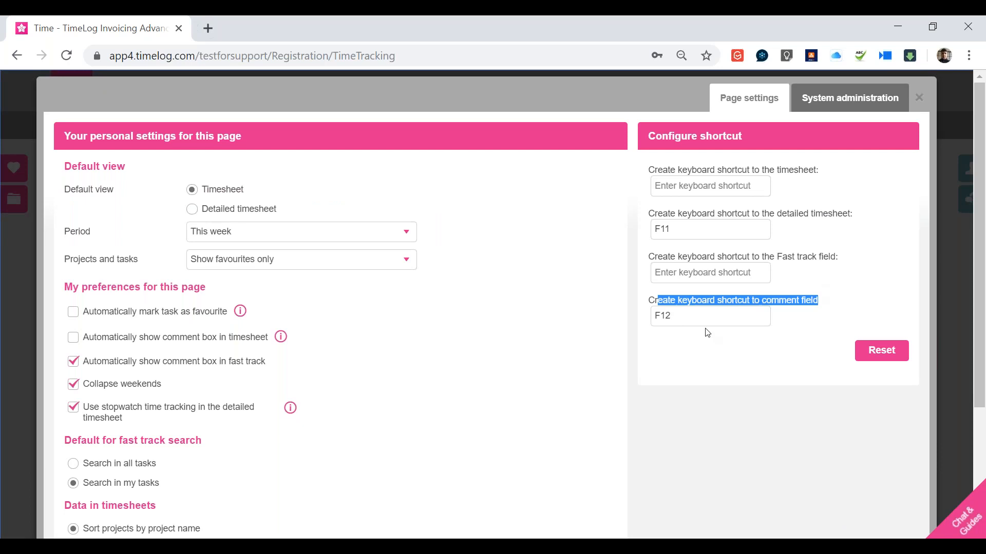
left_click(957, 297)
left_click(956, 296)
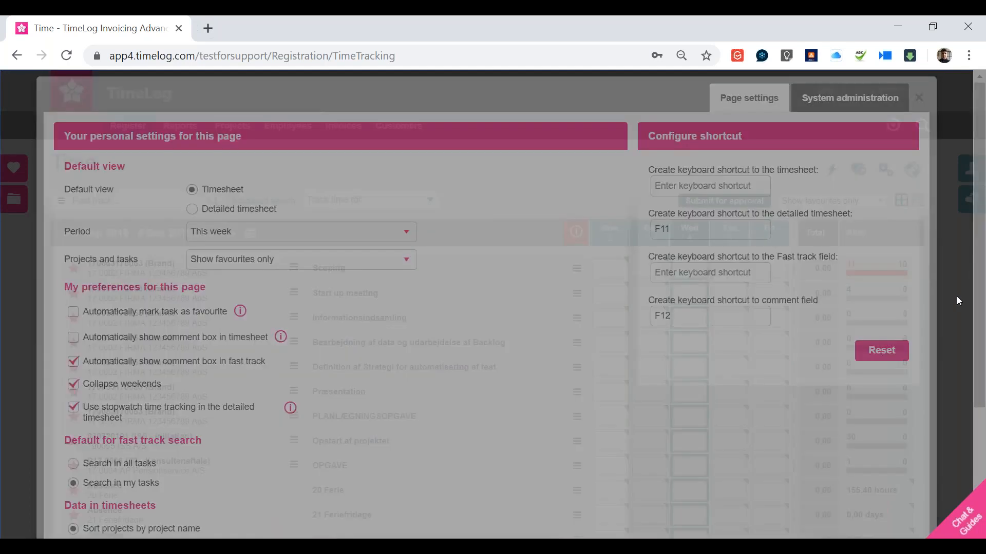
Register 1 hour on the Scoping task for Wednesday 4 September with the comment "oisdhglsdnfl"
left_click(676, 266)
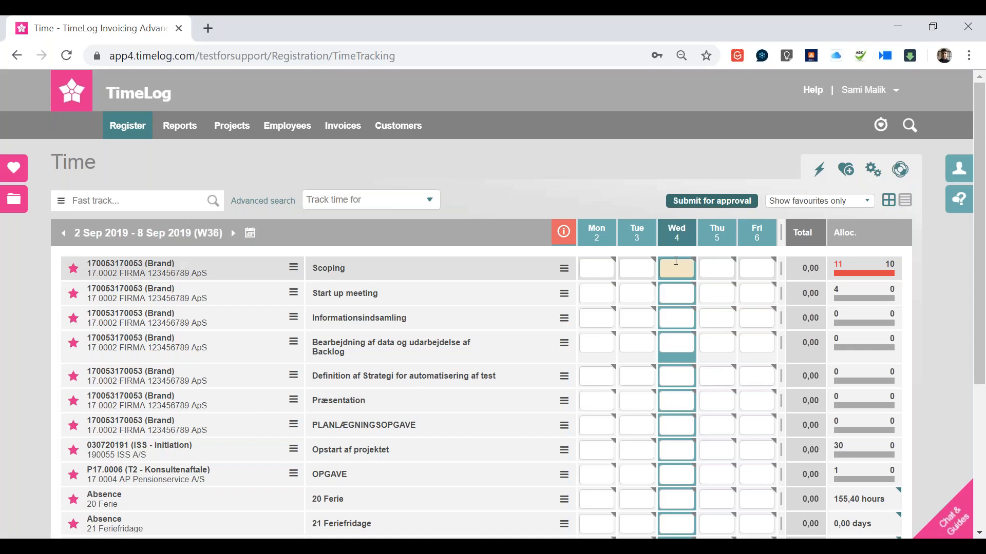
type("1")
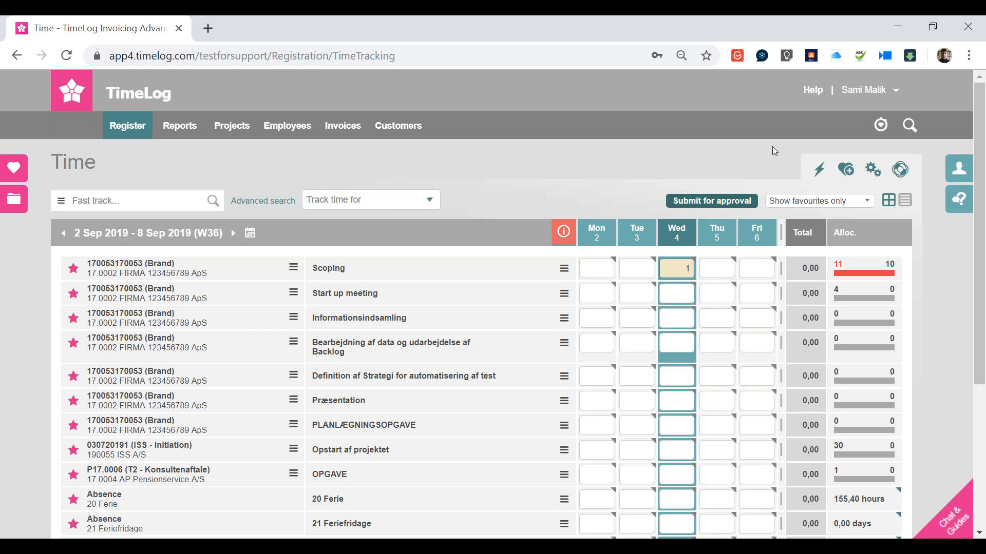
key("Tab")
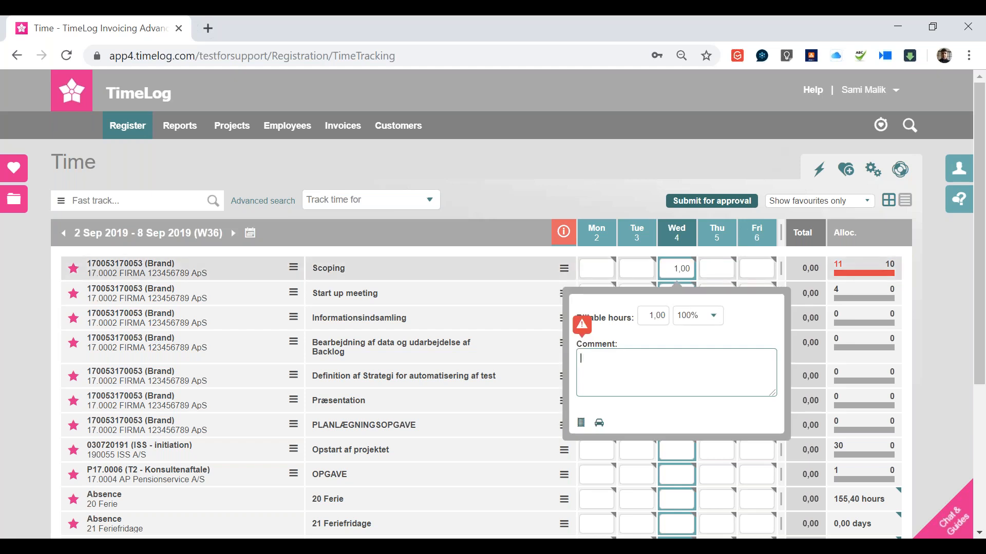
type("oisdhglsdnfl")
key("ctrl+a")
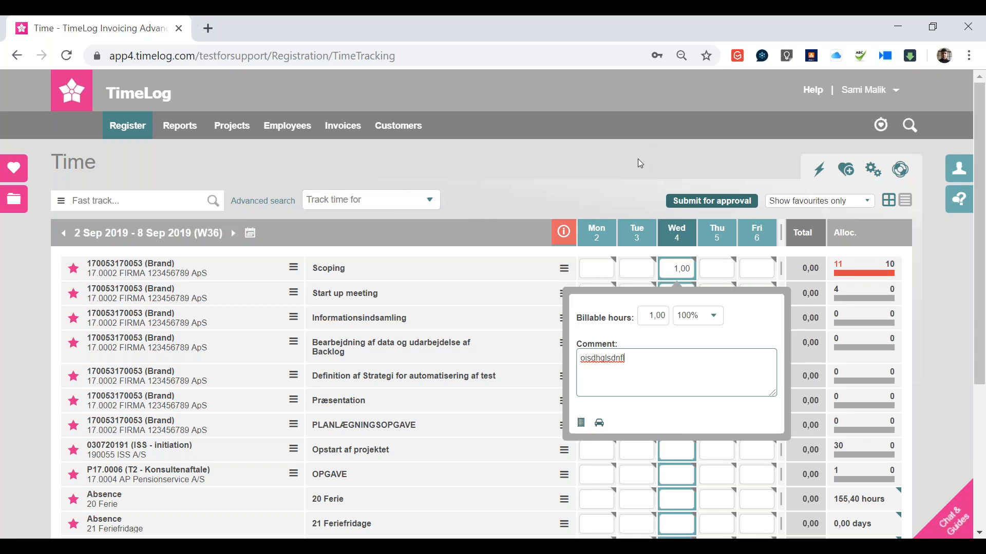
left_click(636, 160)
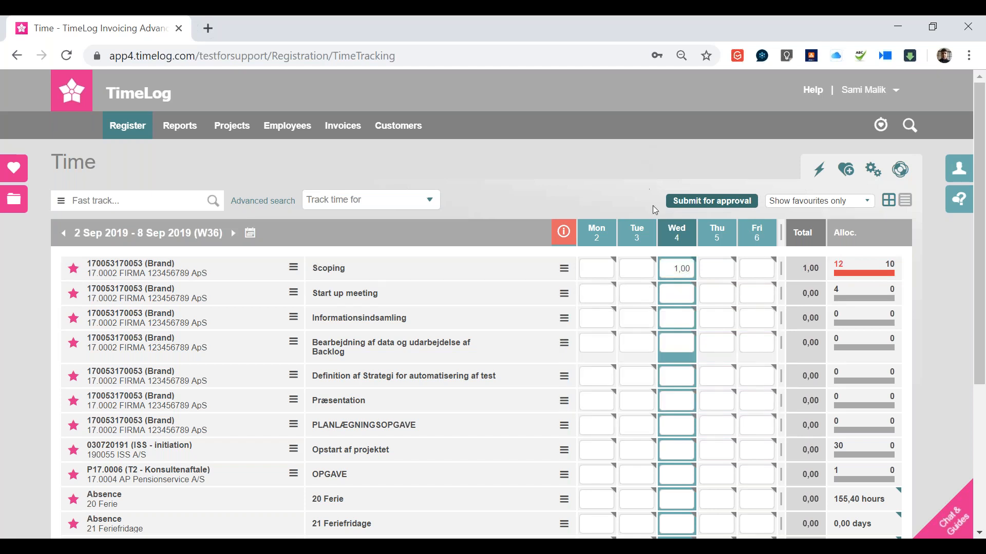
View the comment box of Wednesday's Scoping time entry and close it again
left_click(682, 269)
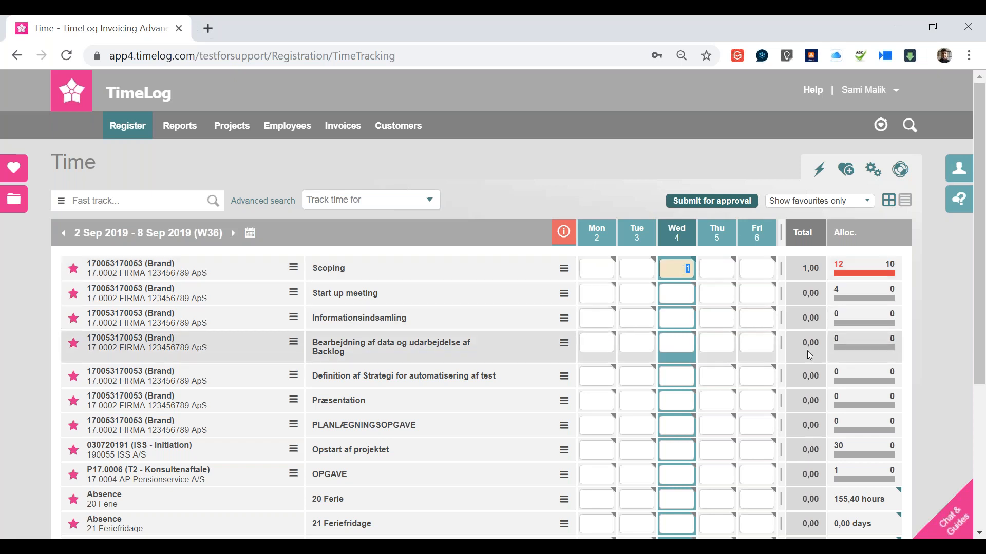
key("space")
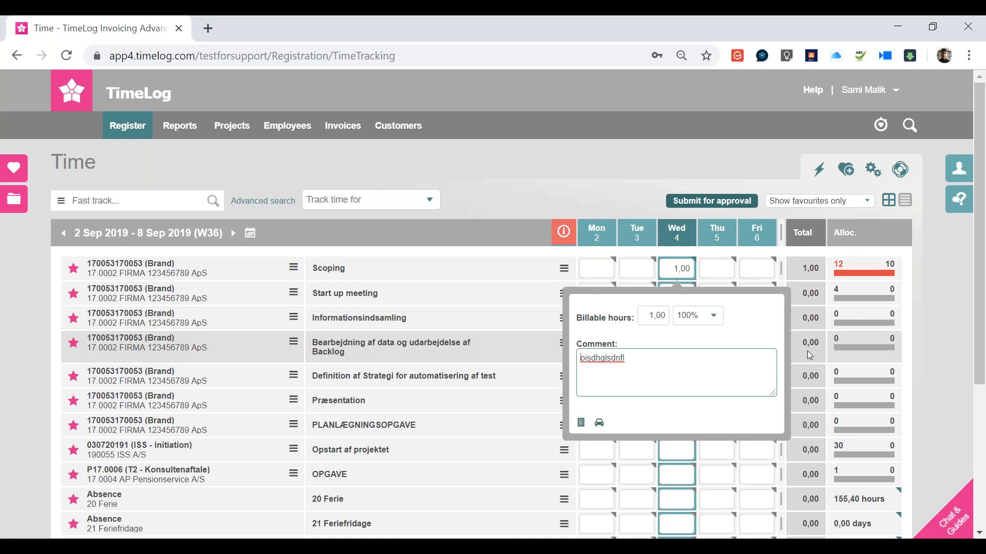
left_click(810, 356)
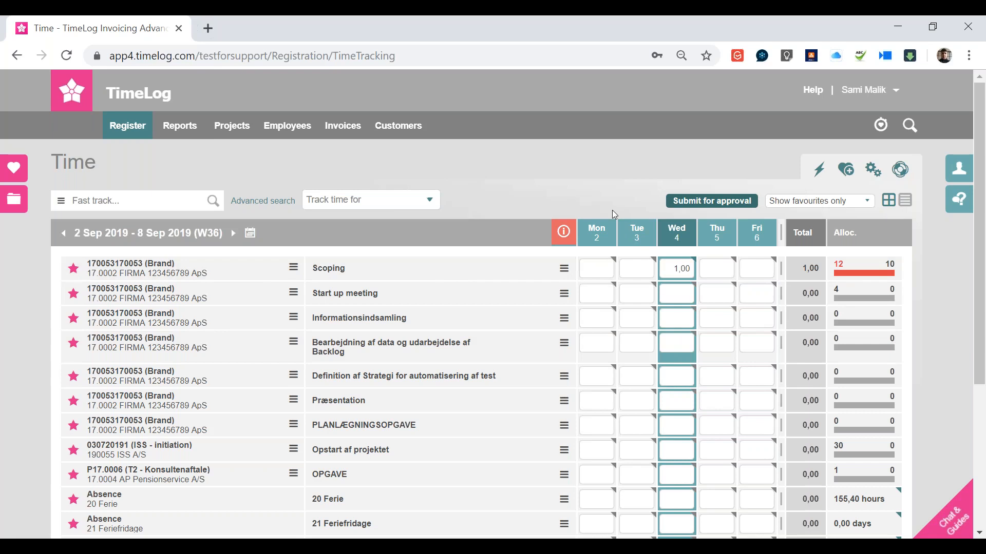
key("alt+Tab")
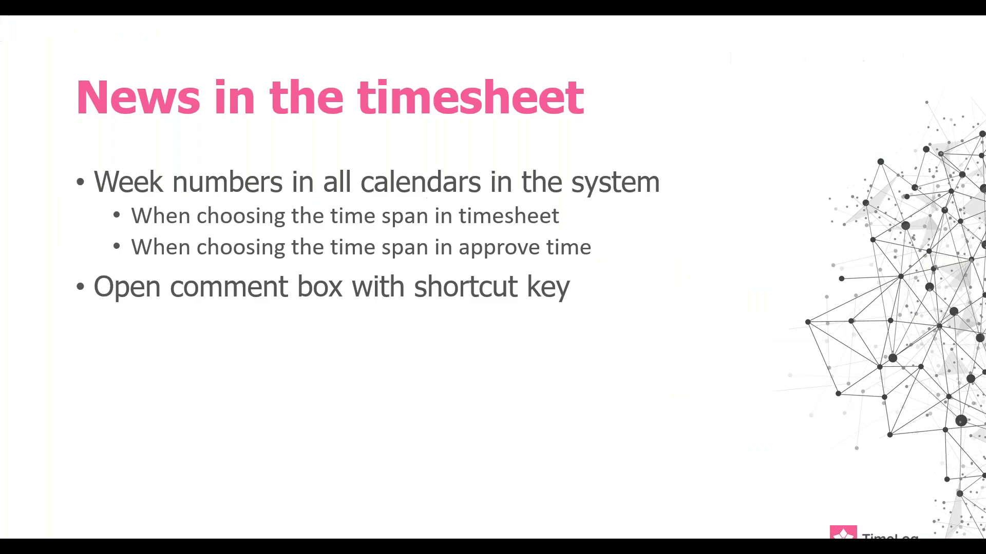
key("Right")
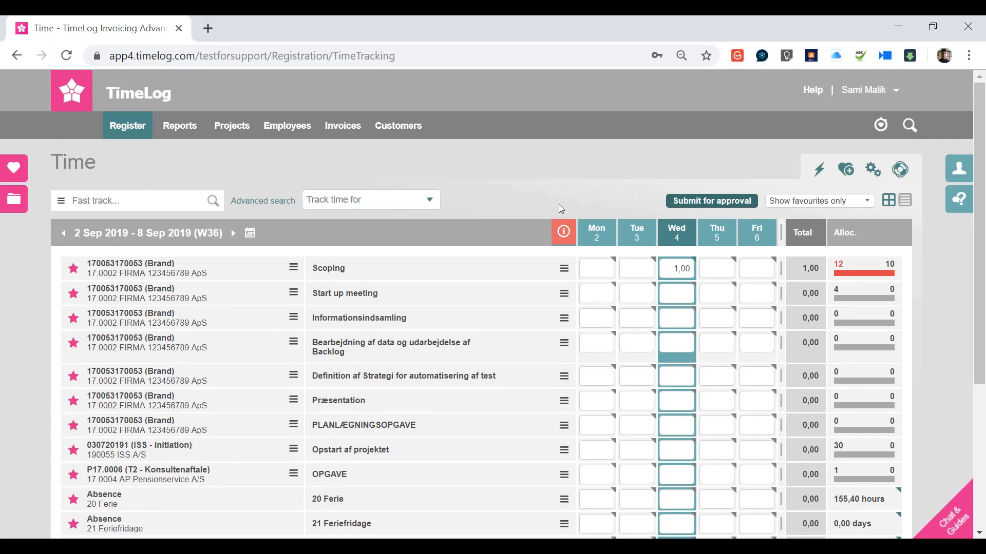
Choose the absence code 20 Ferie for a new fast track registration
scroll(559, 204, "down", 4)
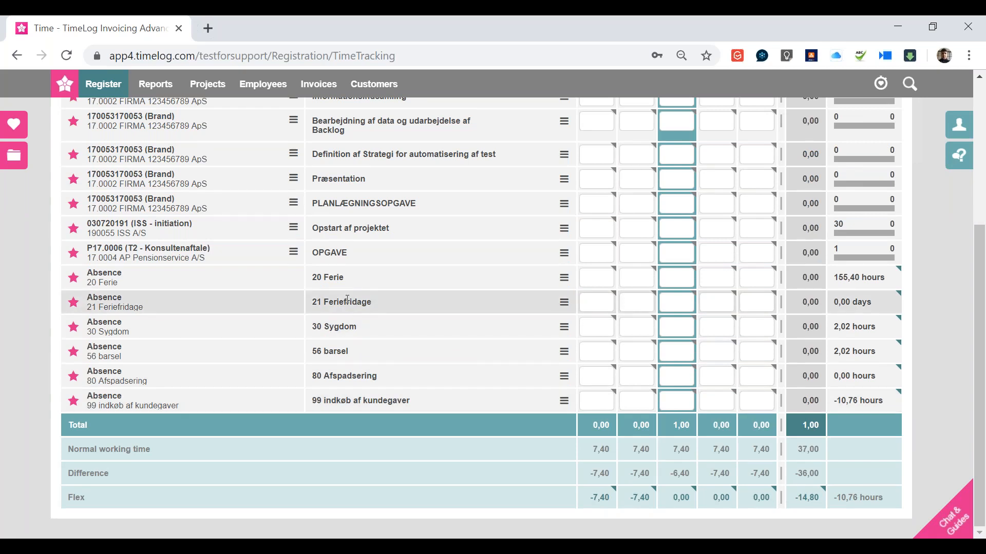
scroll(348, 299, "up", 5)
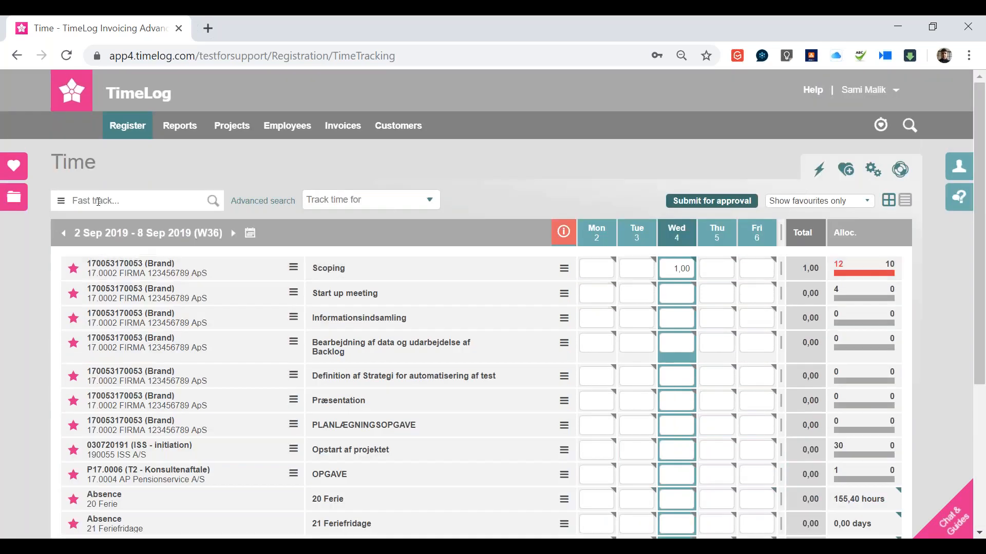
left_click(99, 200)
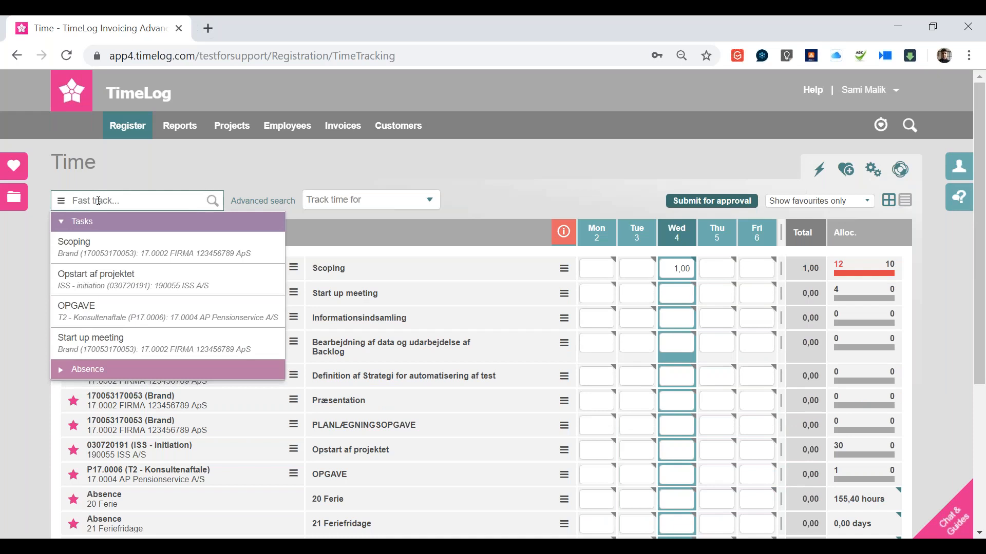
type("vaca")
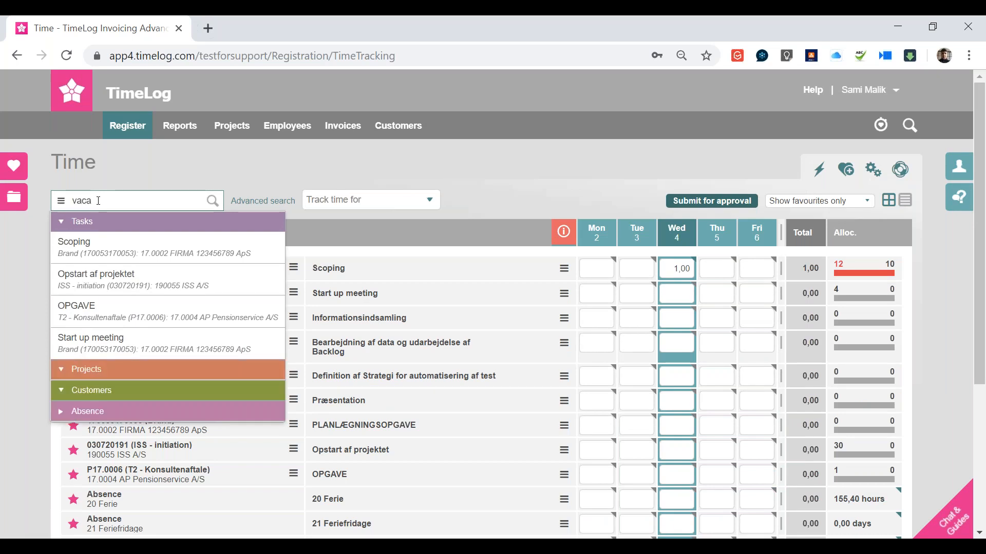
key("BackSpace")
key("BackSpace")
key("BackSpace")
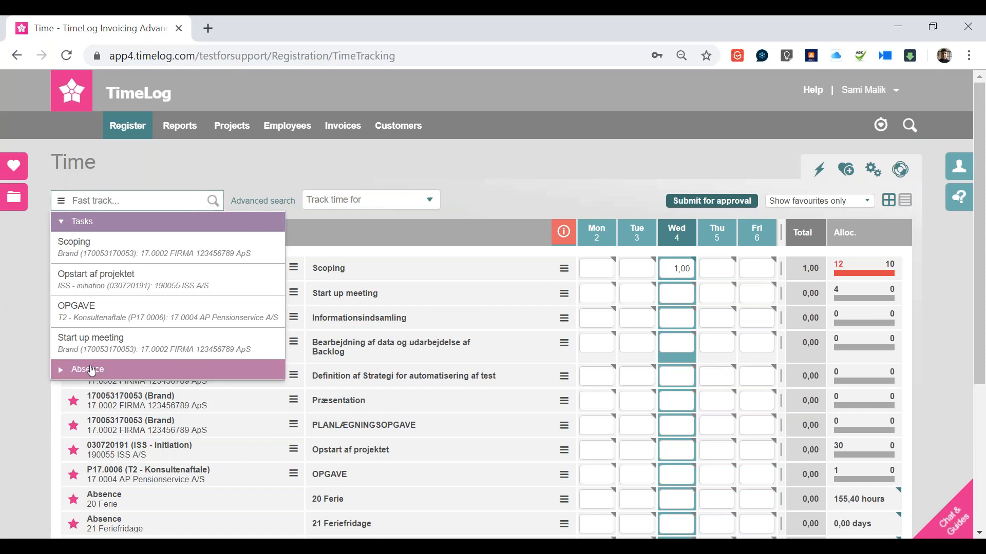
left_click(98, 370)
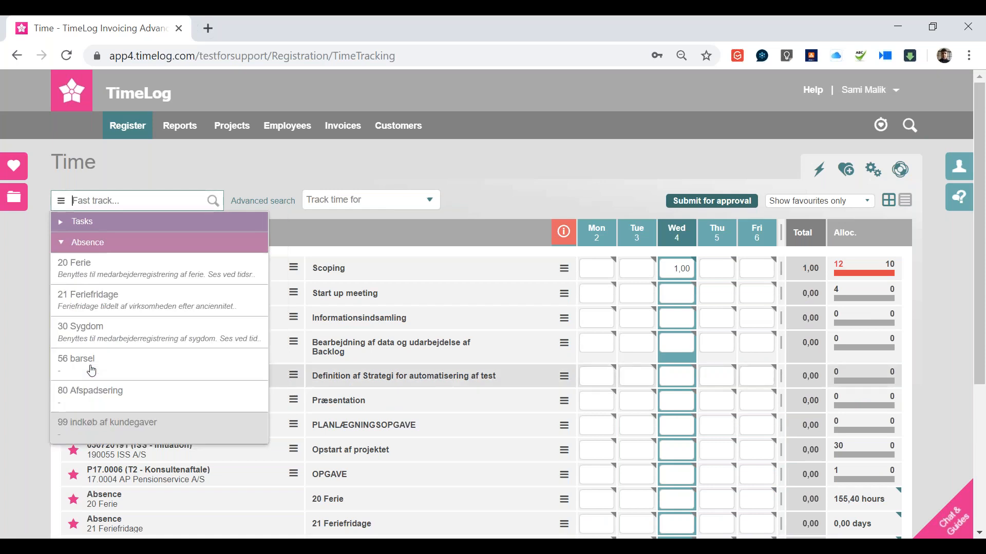
left_click(121, 268)
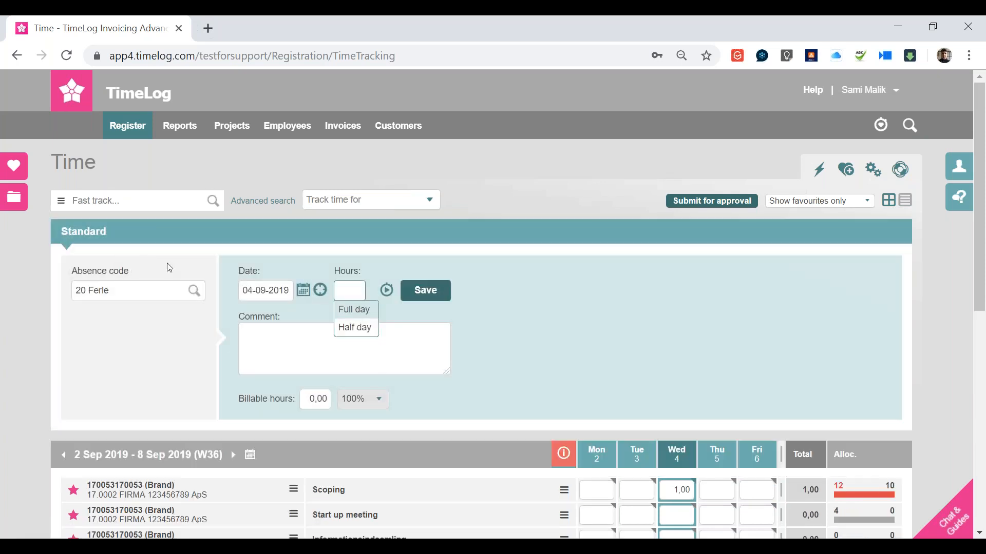
Try to start the stopwatch on the absence code 20 Ferie with the comment "dgsdfgds"
left_click(388, 291)
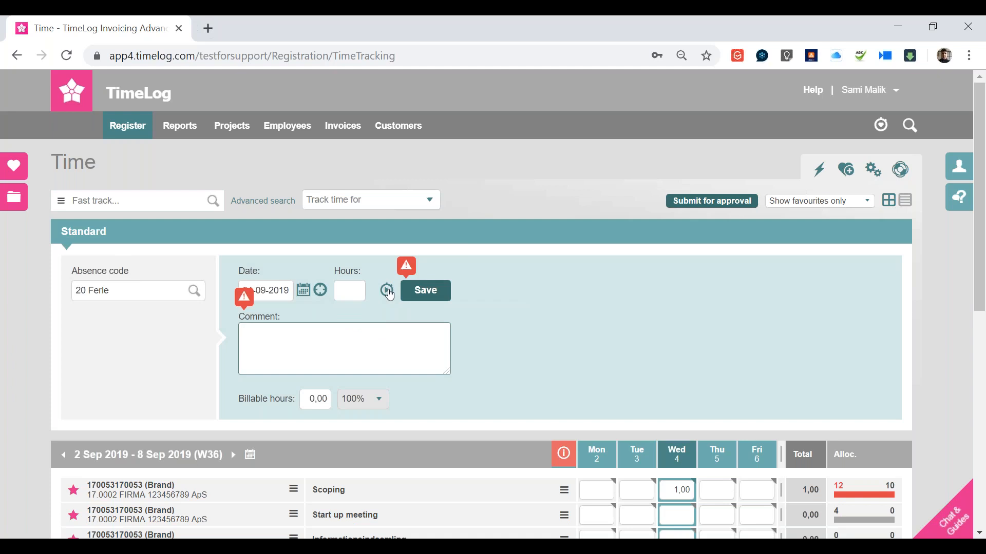
mouse_move(414, 266)
type("dgsdfgds")
left_click(388, 292)
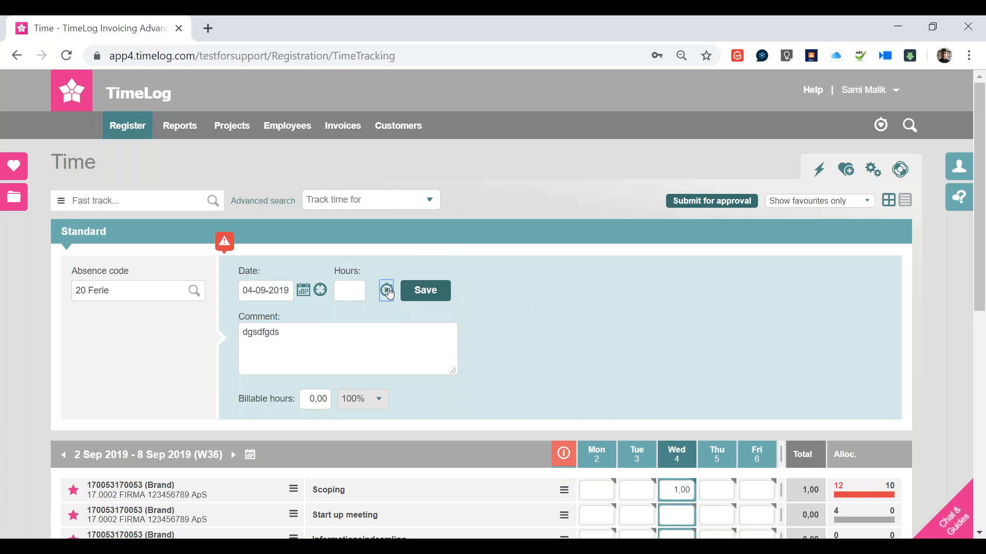
mouse_move(227, 245)
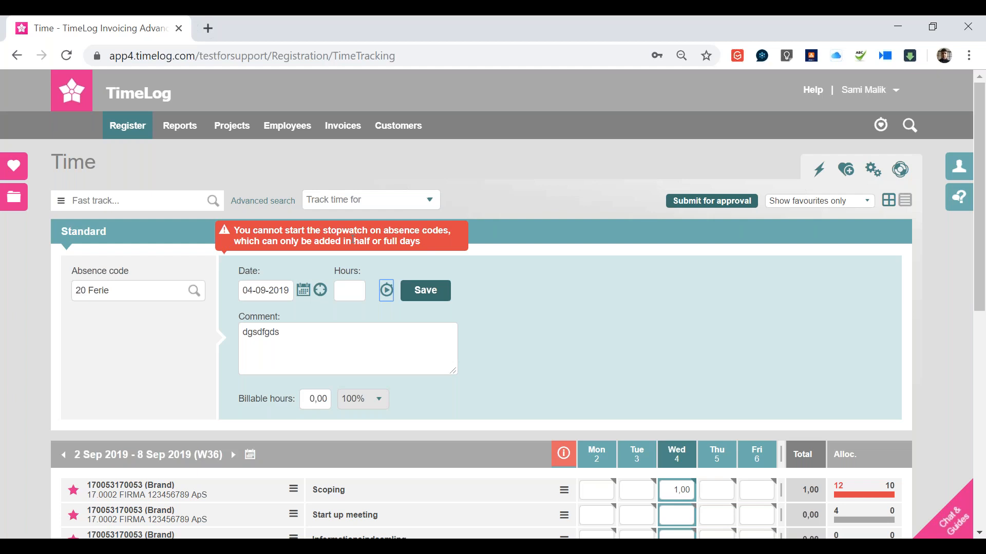
left_click(582, 249)
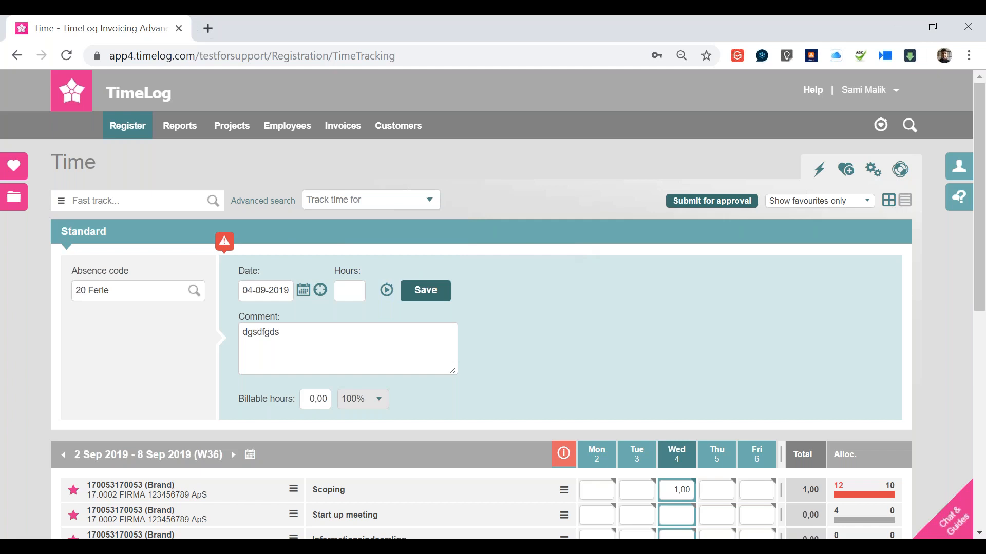
Start the stopwatch on the absence code 30 Sygdom with the comment ",jhbjhb"
left_click(82, 200)
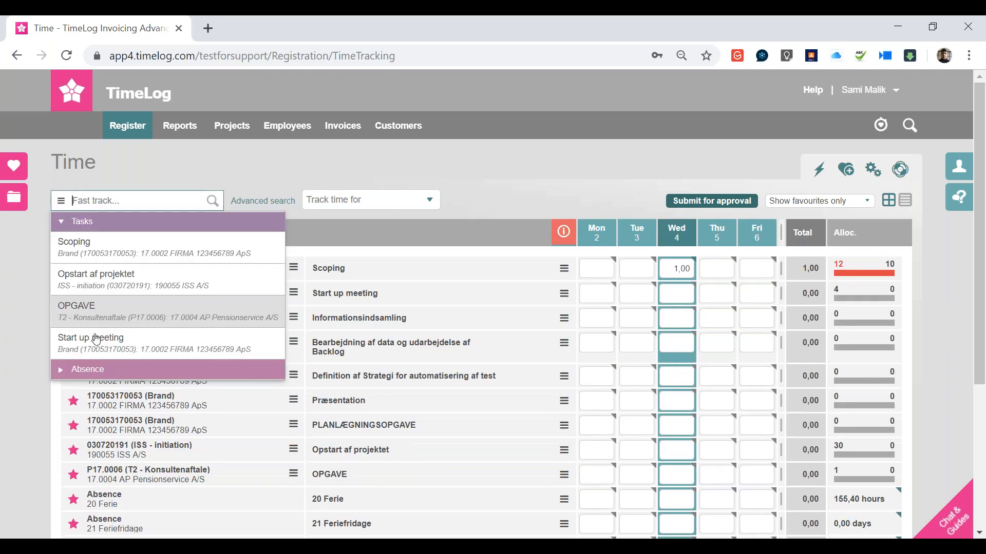
left_click(94, 369)
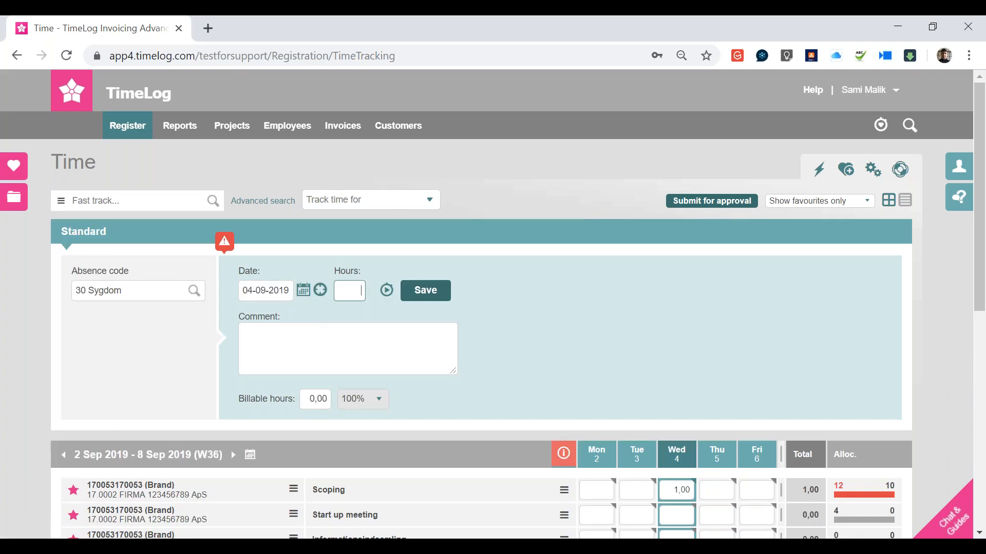
left_click(311, 359)
type(",jhbjhb")
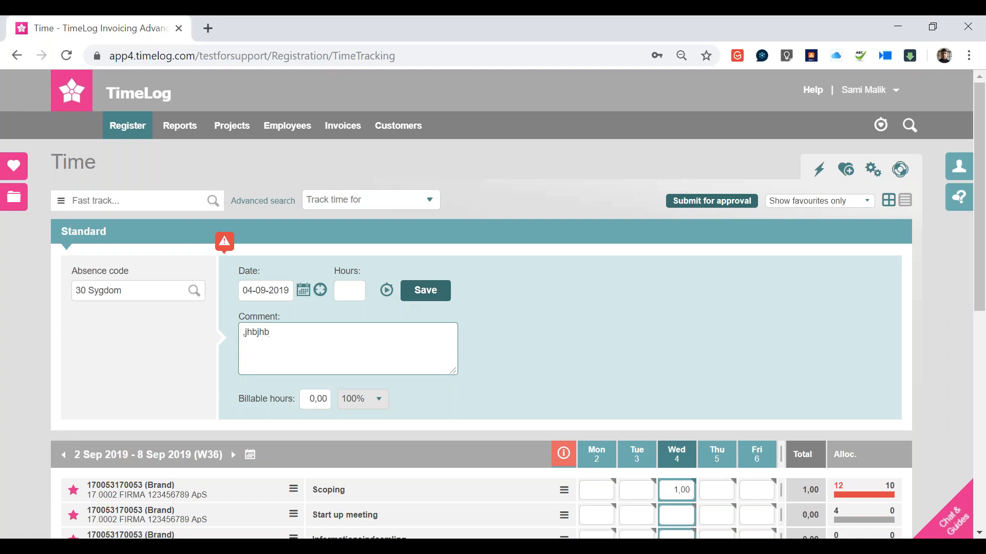
left_click(386, 293)
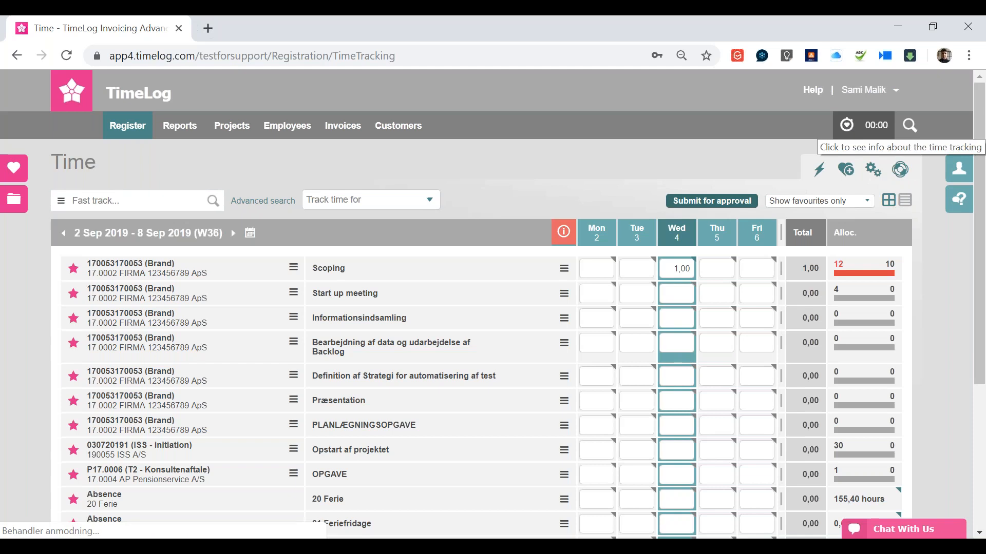
Stop the running stopwatch on the absence code 30 Sygdom
left_click(847, 125)
left_click(712, 229)
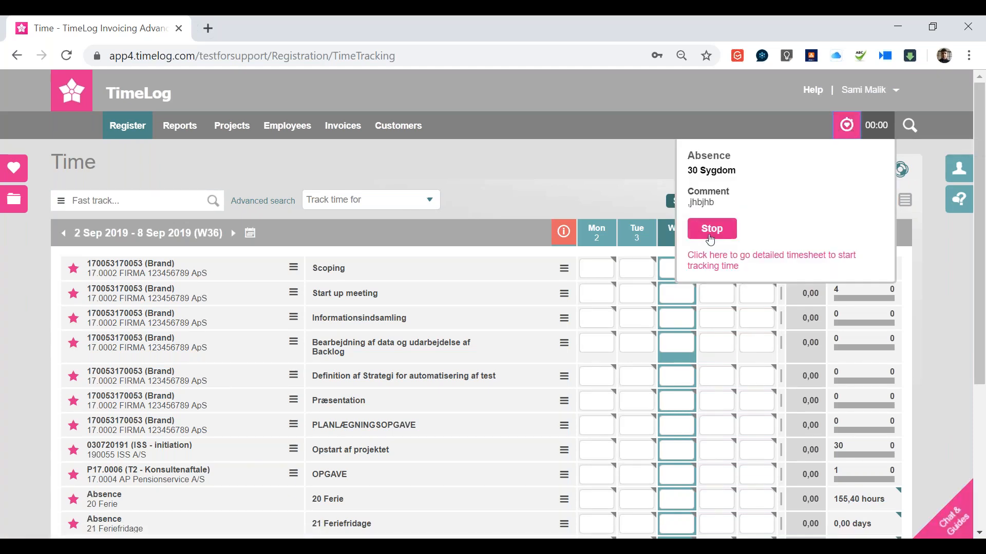
left_click(593, 178)
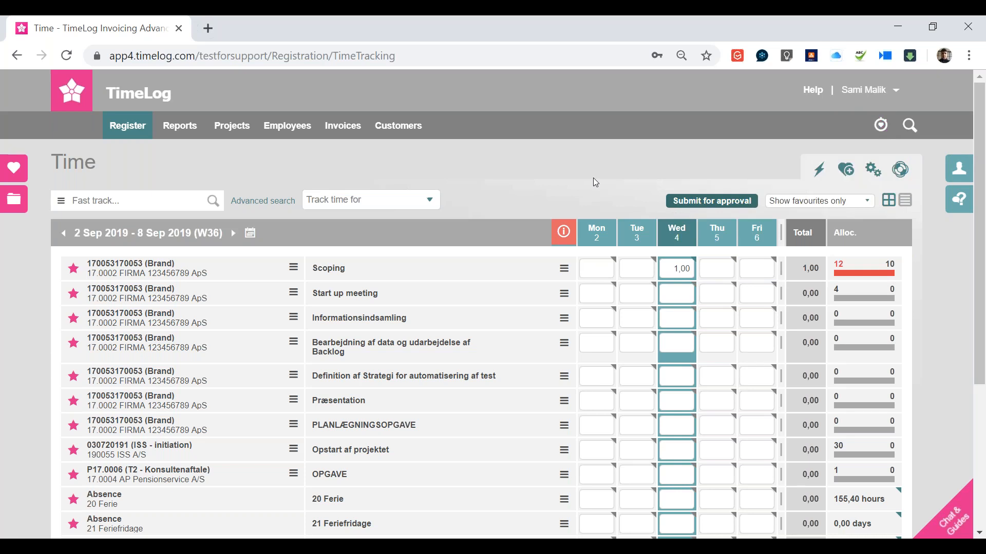
Reload the timesheet and check Wednesday's tracked time on the absence code 30 Sygdom
scroll(593, 177, "down", 5)
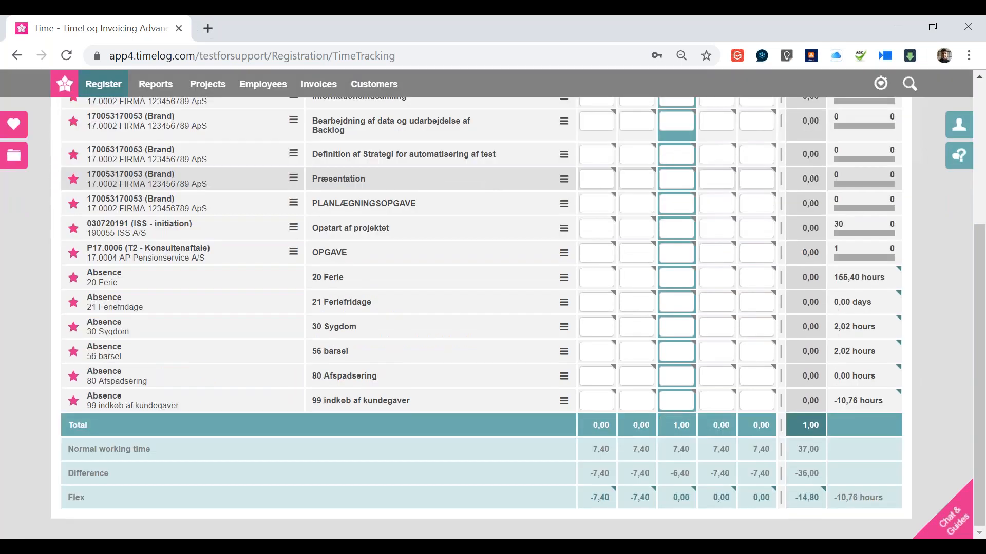
scroll(593, 177, "up", 1)
scroll(593, 178, "up", 5)
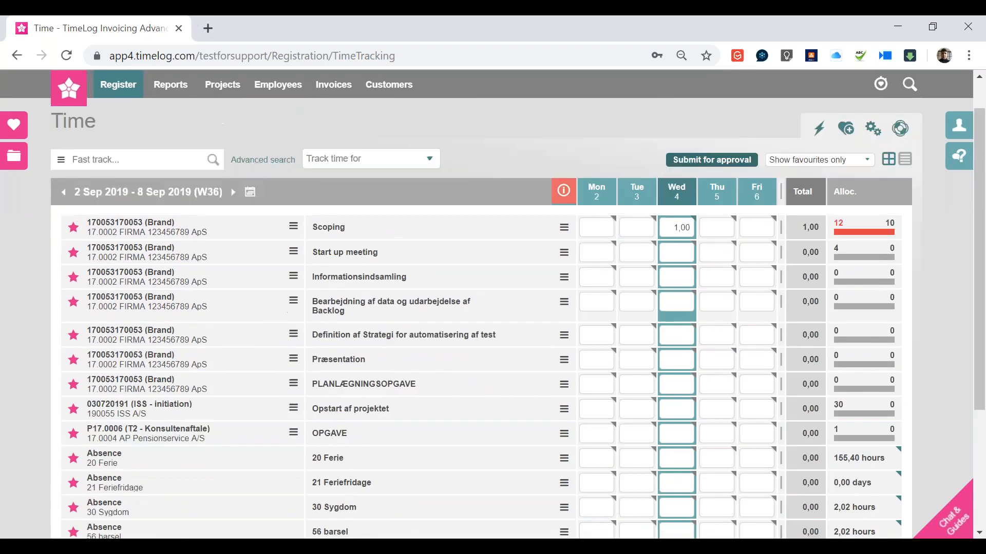
scroll(593, 177, "down", 5)
key("F5")
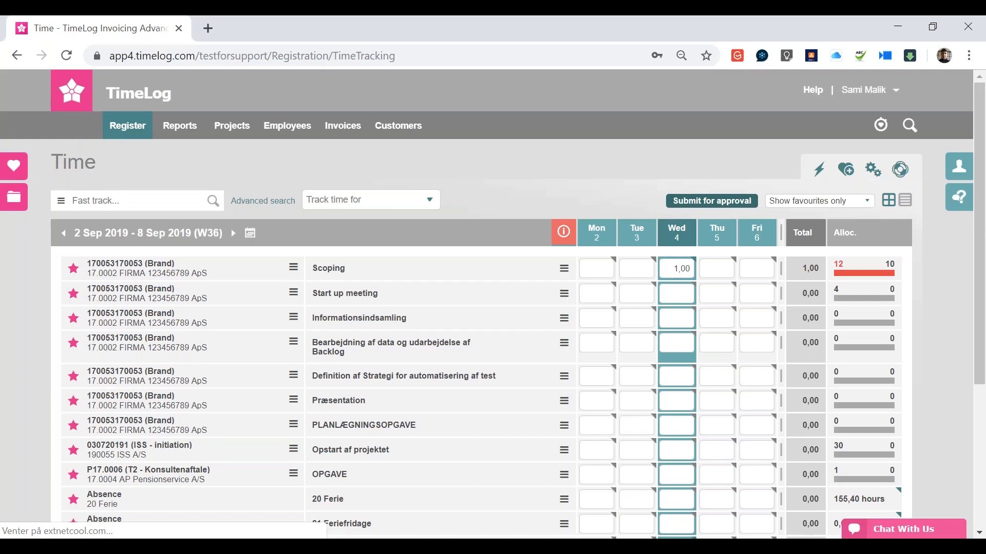
scroll(701, 308, "down", 4)
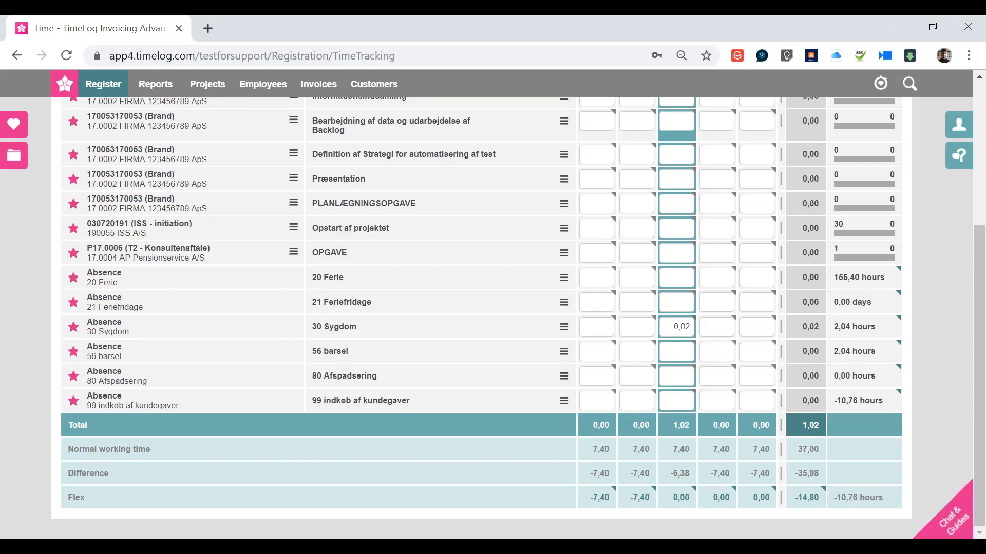
scroll(597, 334, "up", 5)
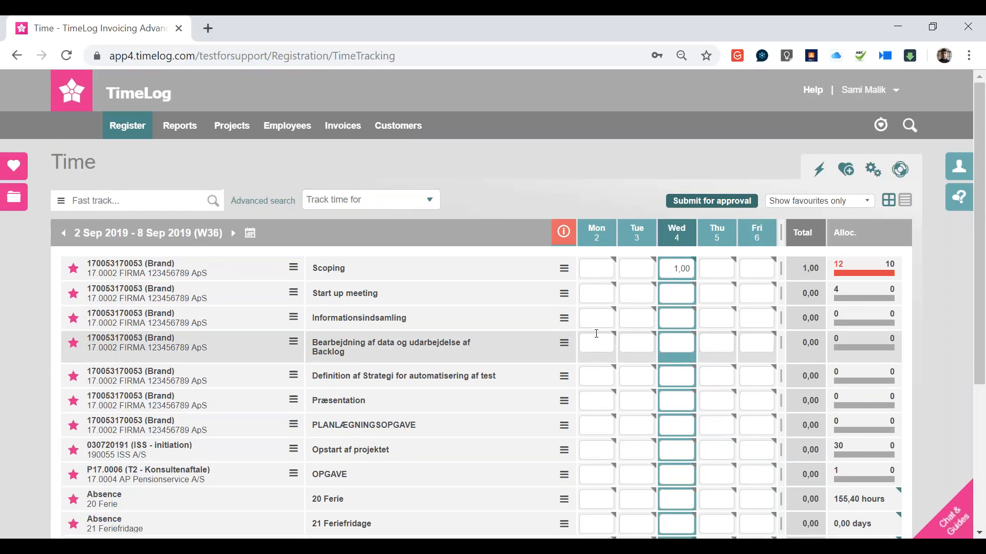
Set the default timesheet layout to Standard in the personal page settings and look through the timesheet down to its totals
left_click(872, 169)
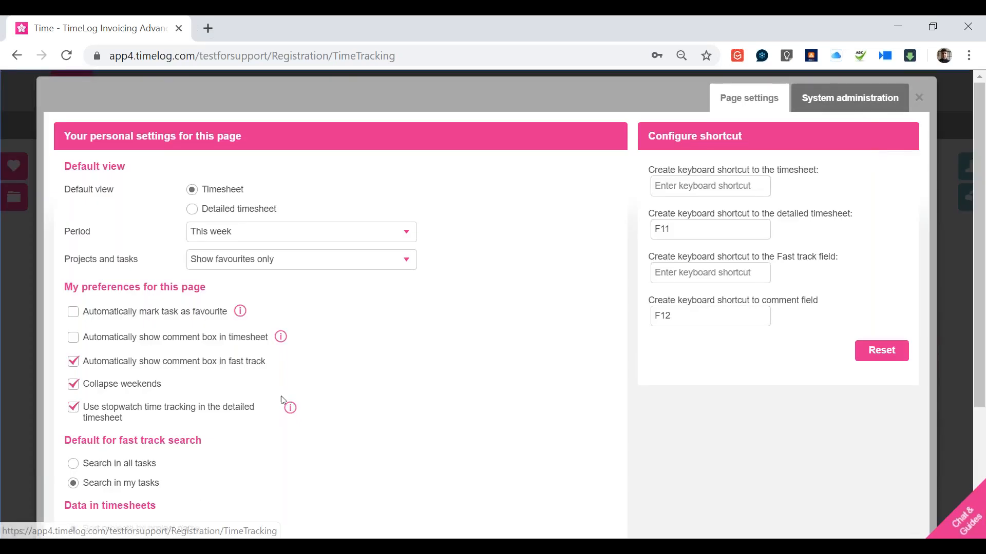
scroll(194, 505, "down", 3)
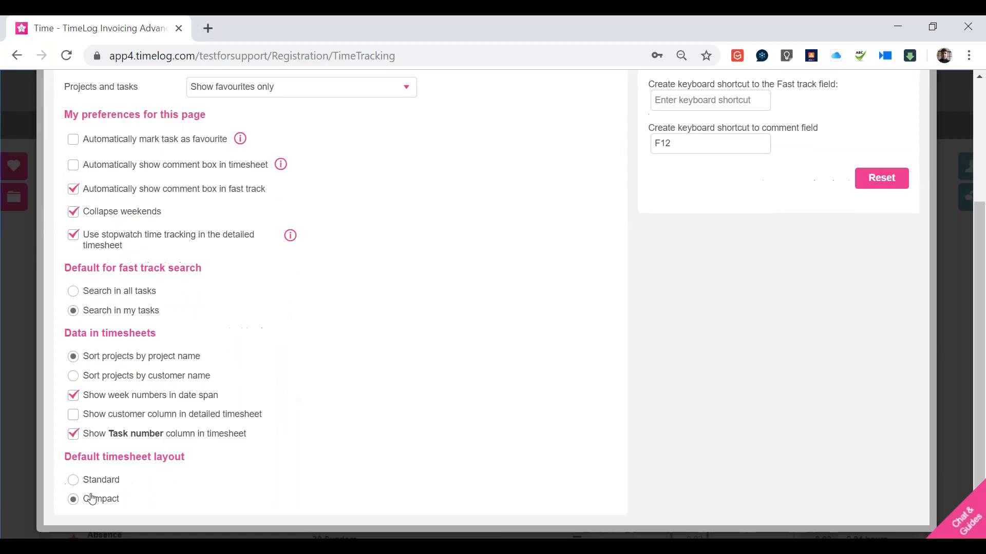
left_click(73, 481)
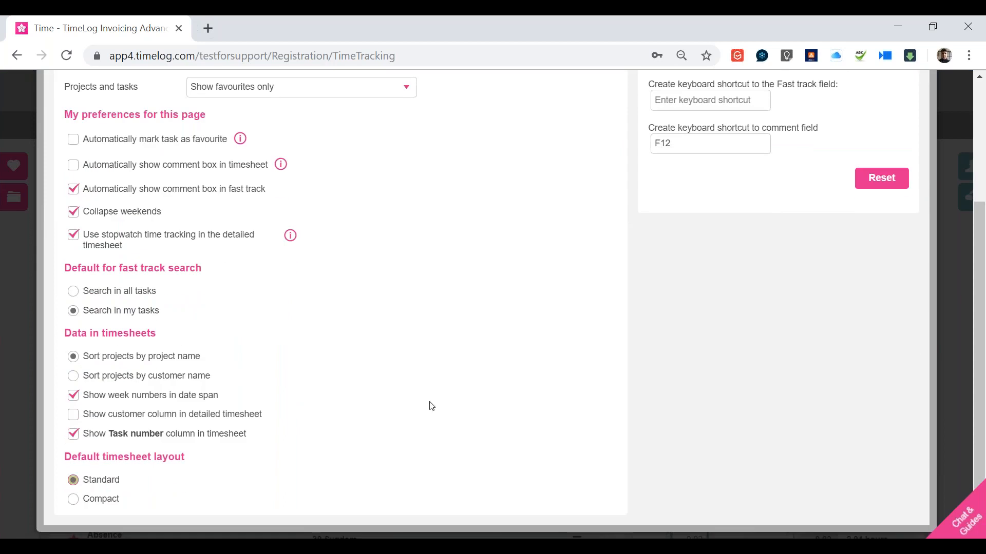
left_click(966, 311)
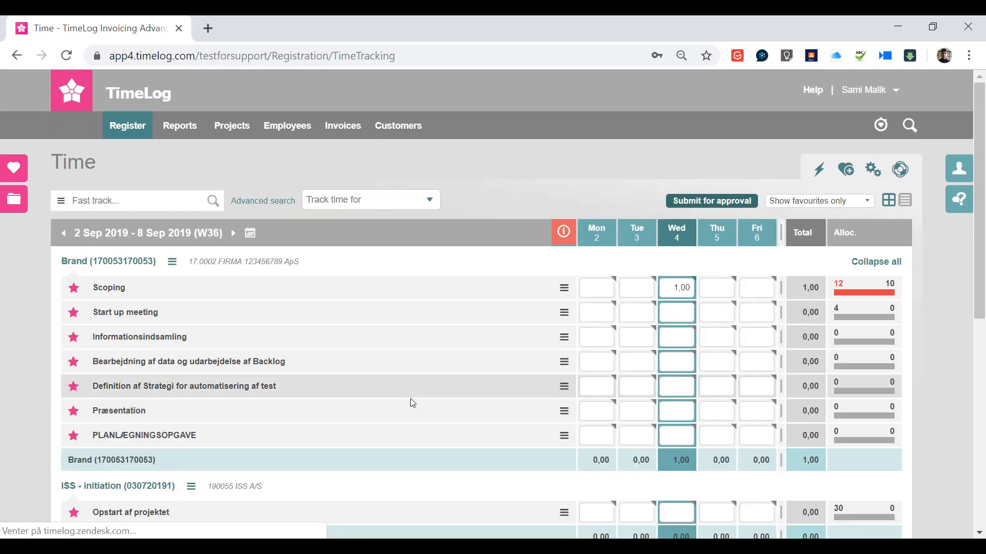
scroll(410, 399, "down", 1)
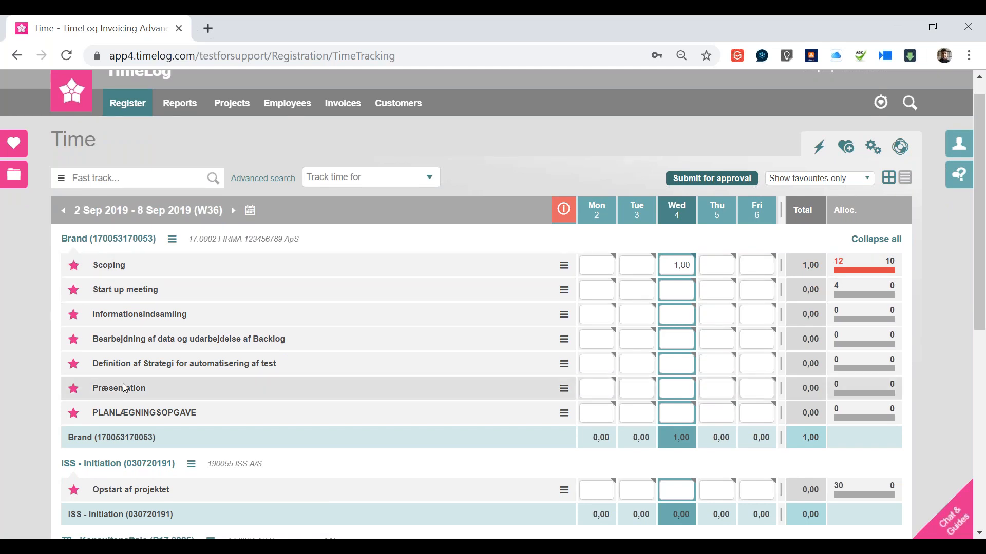
scroll(124, 389, "down", 8)
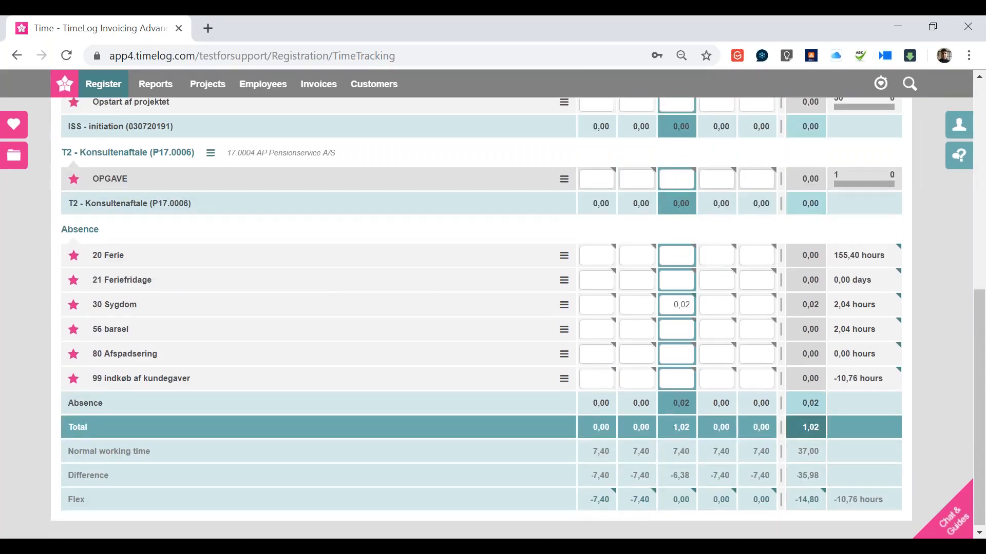
scroll(122, 363, "up", 10)
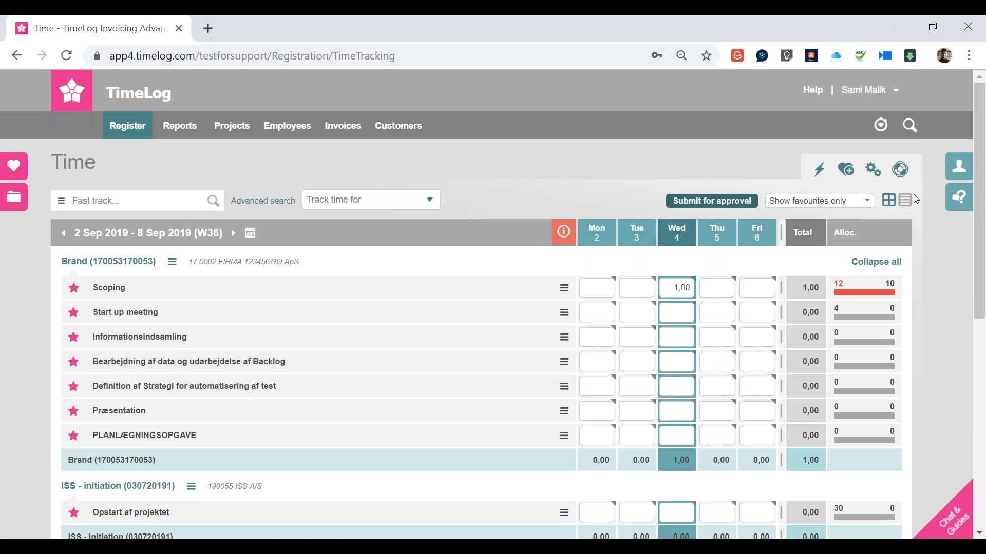
Set the default timesheet layout to Compact in the personal page settings and return to the timesheet
left_click(878, 173)
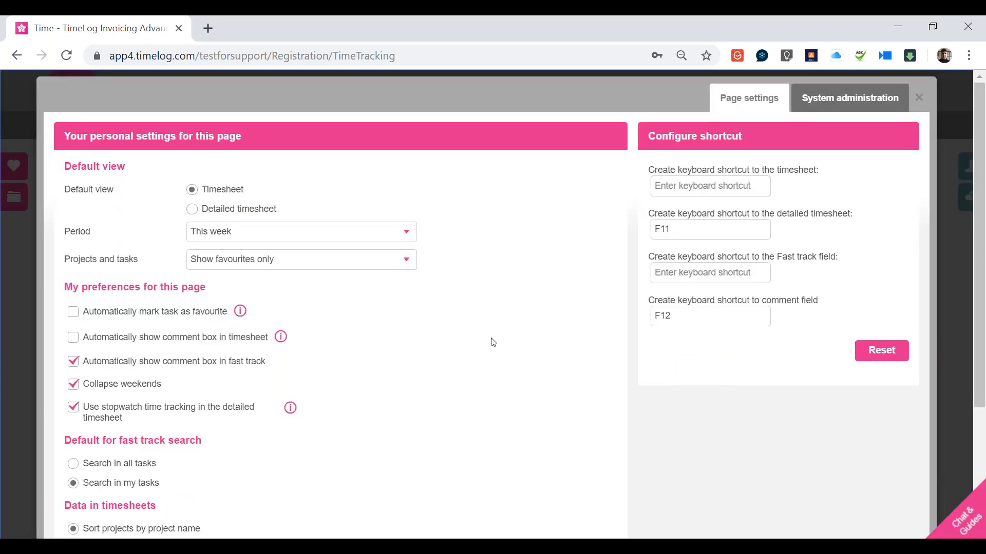
scroll(493, 343, "down", 3)
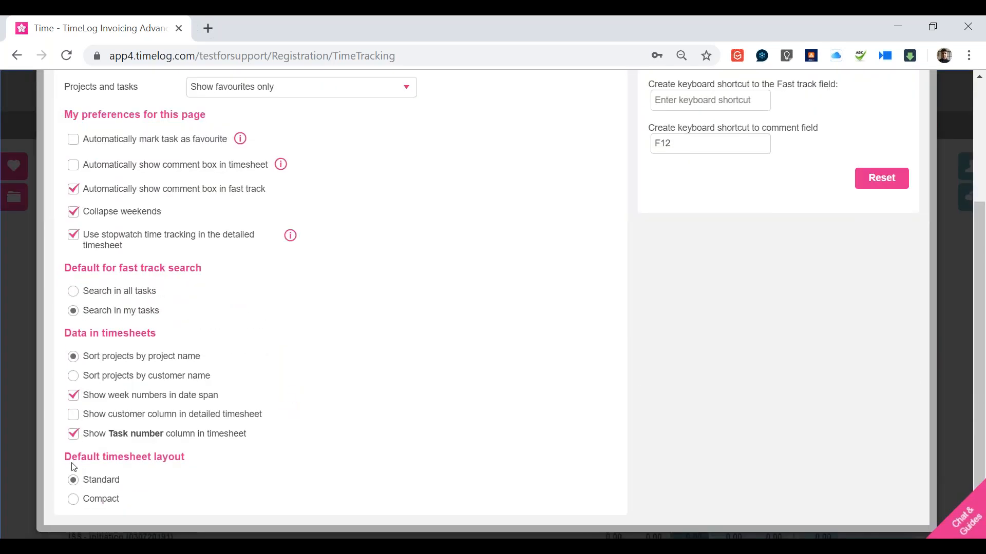
left_click(73, 500)
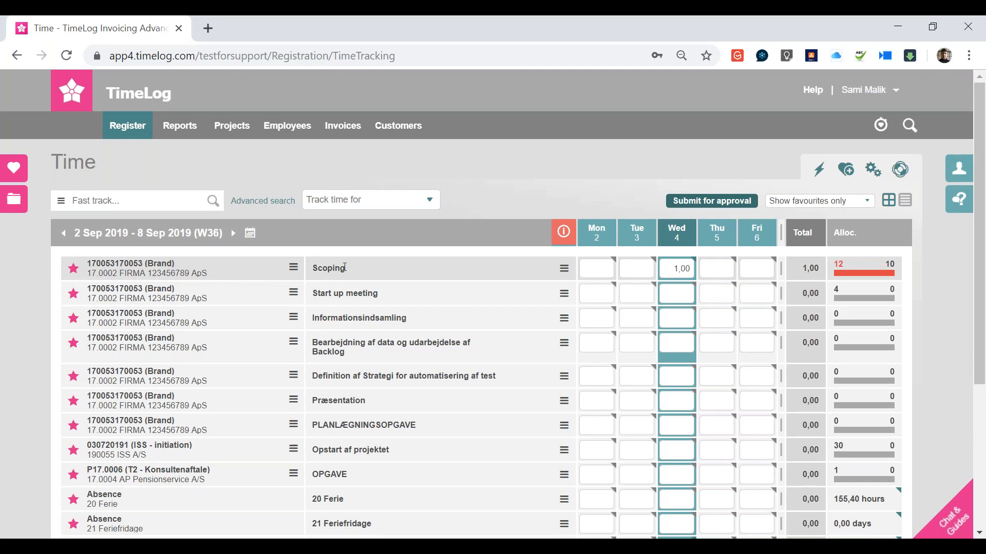
Examine the project, task and absence rows of the compact timesheet down to the totals and flex rows
scroll(344, 266, "down", 3)
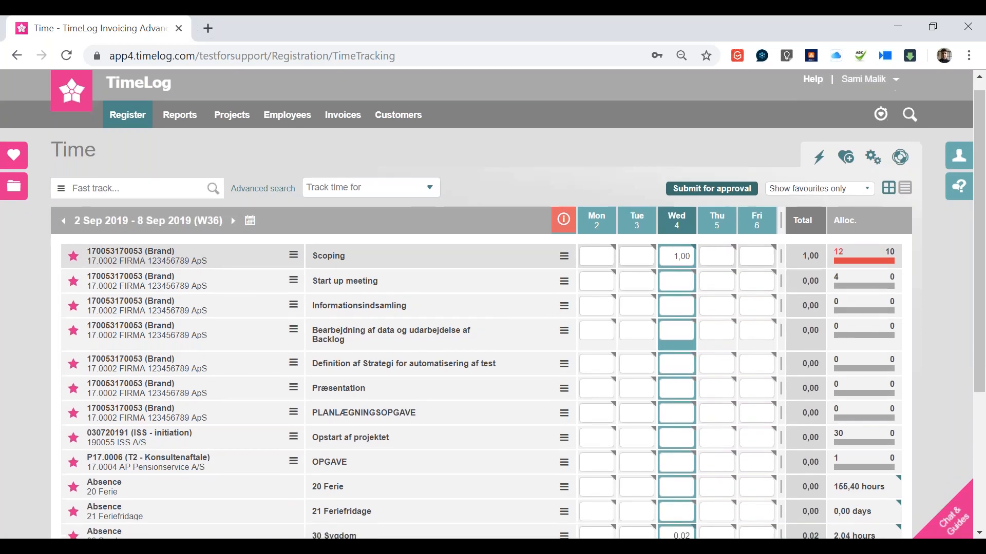
scroll(345, 267, "down", 2)
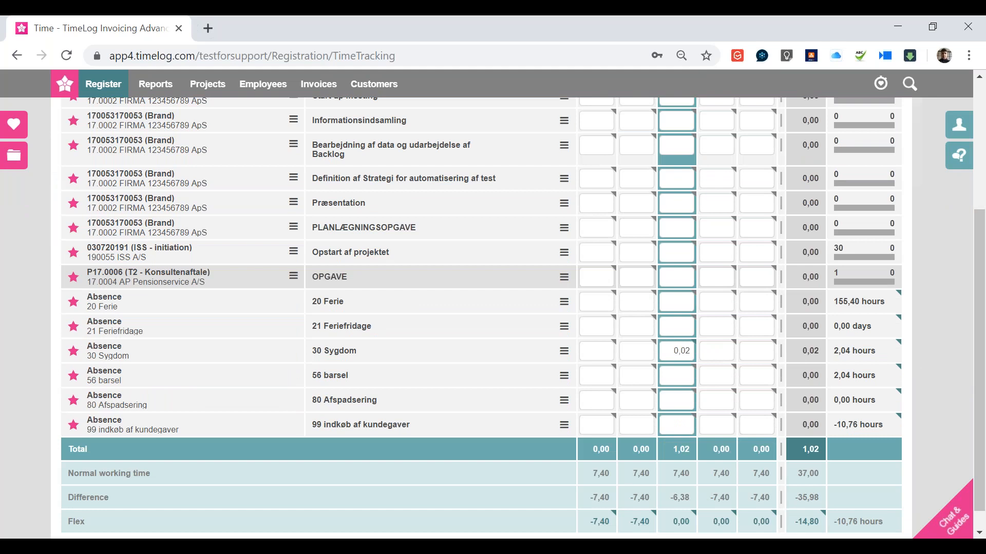
scroll(493, 308, "up", 5)
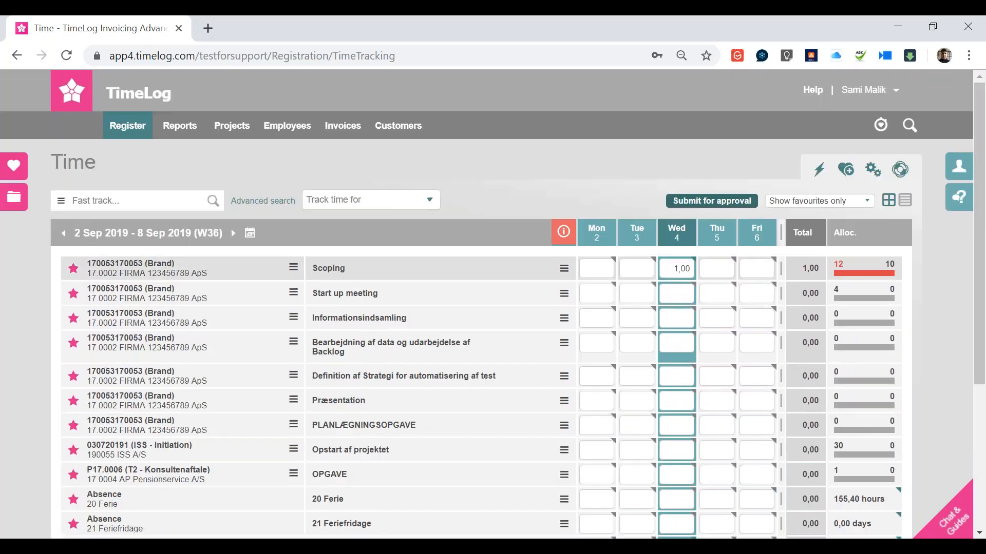
scroll(493, 260, "down", 1)
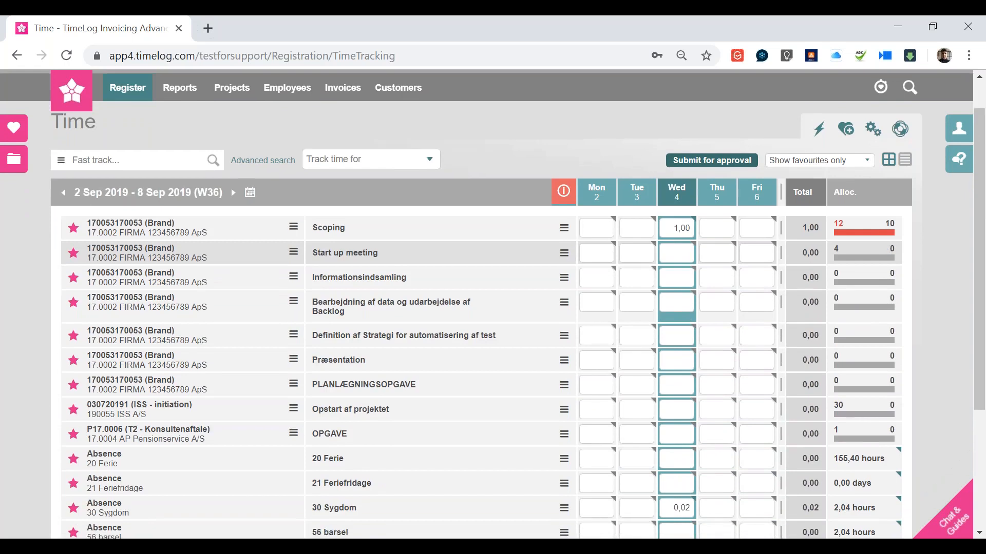
scroll(493, 308, "down", 4)
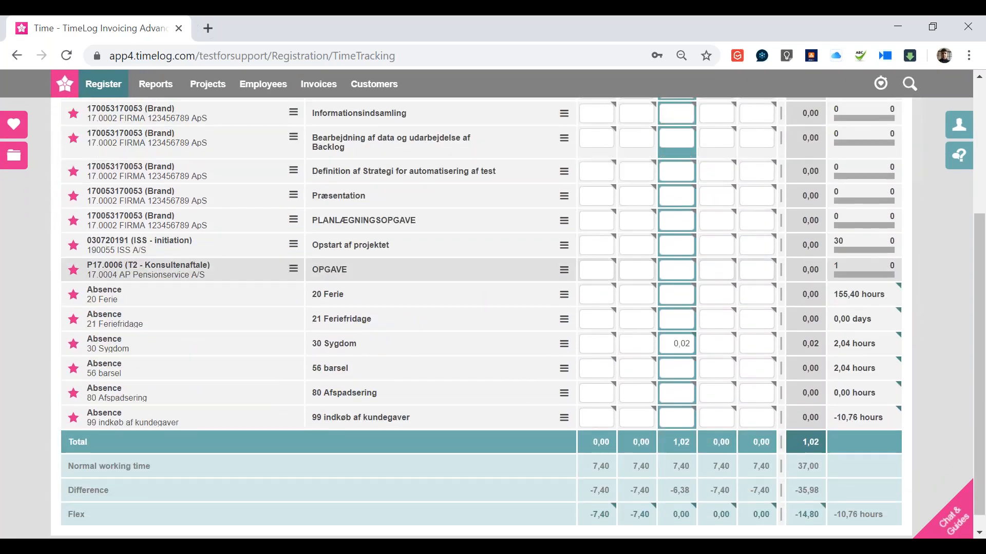
scroll(493, 273, "up", 1)
scroll(493, 272, "down", 1)
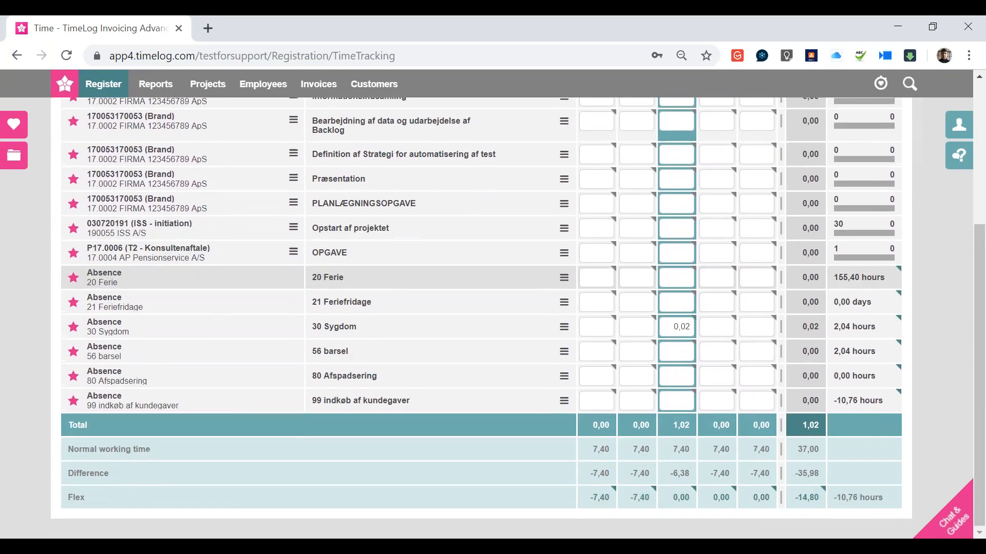
scroll(493, 308, "up", 5)
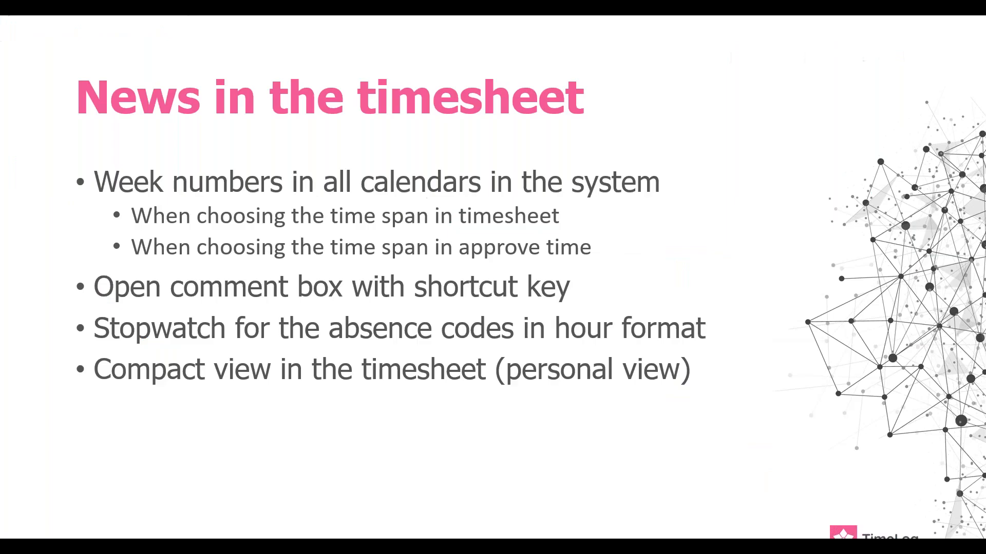
key("Right")
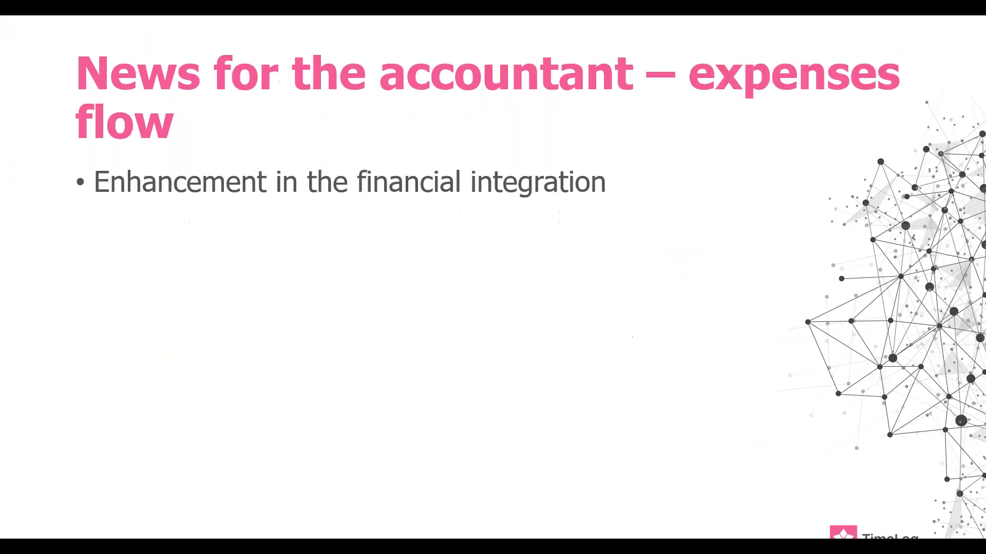
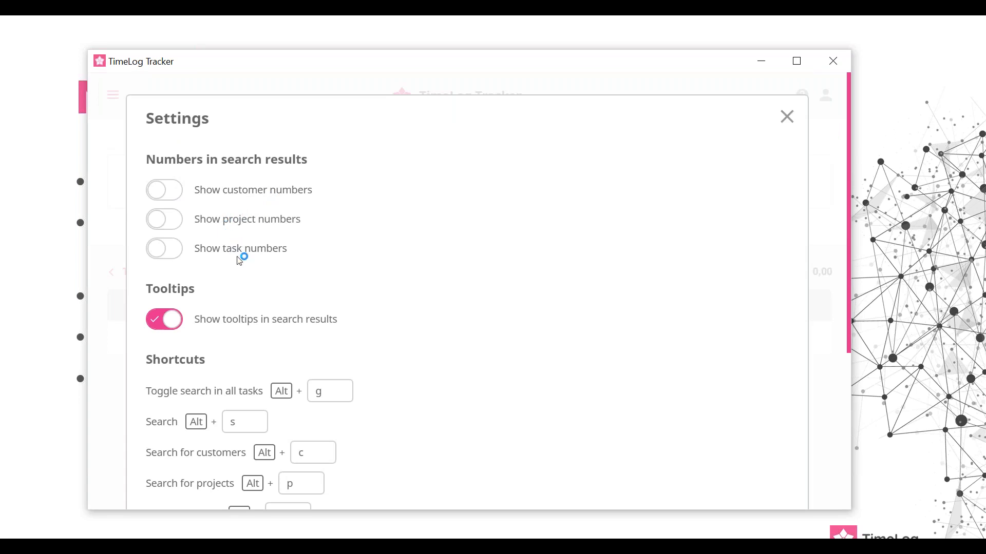
Review the shortcuts and column picker options in the TimeLog Tracker settings and close the settings
scroll(239, 259, "down", 3)
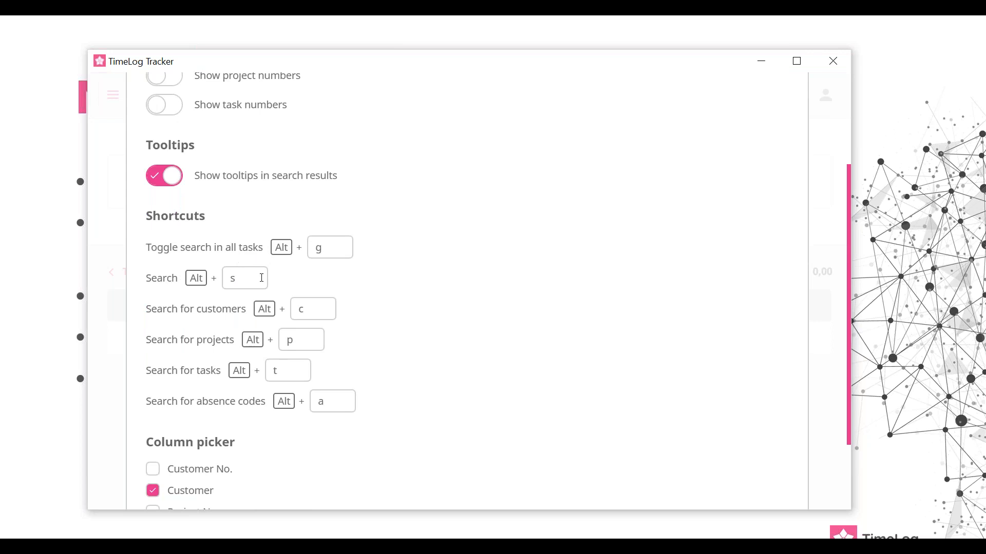
scroll(387, 410, "down", 3)
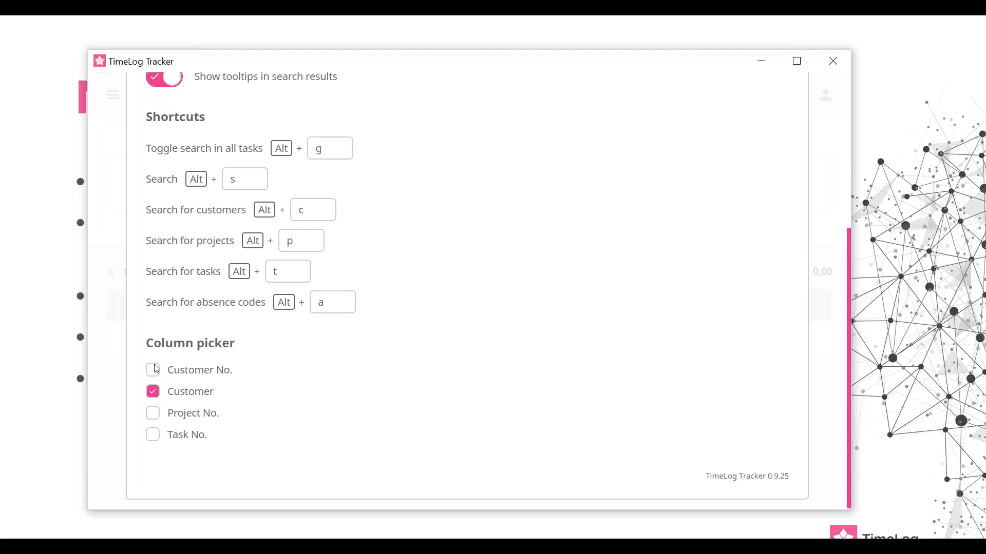
left_click(824, 344)
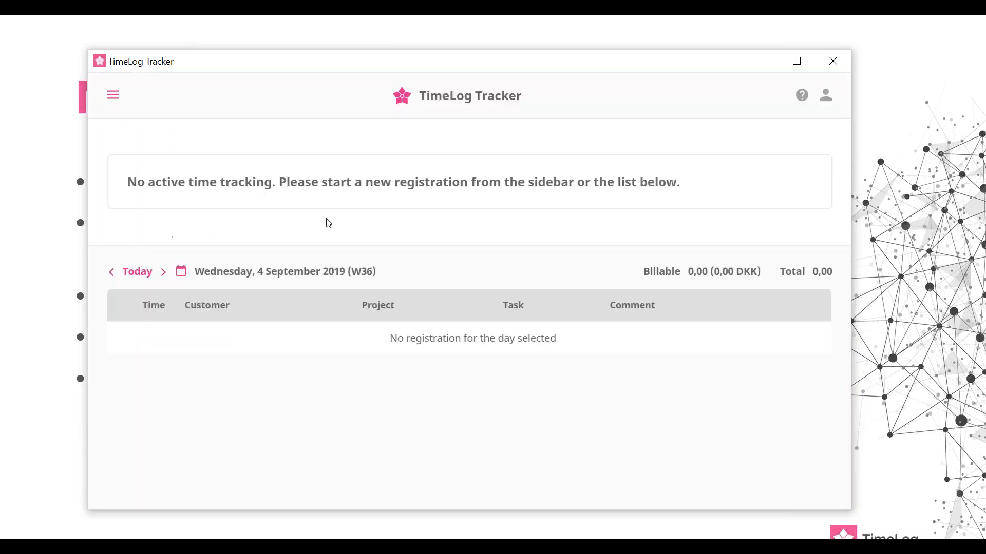
Start time tracking on the Case handling task of _TIM(O) - Support 2019 and stop it again
left_click(113, 96)
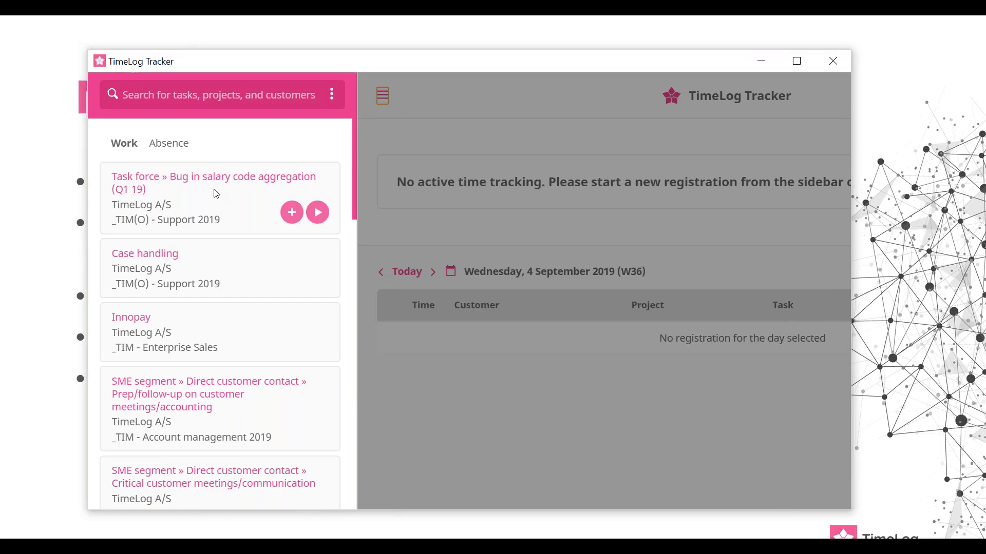
left_click(212, 286)
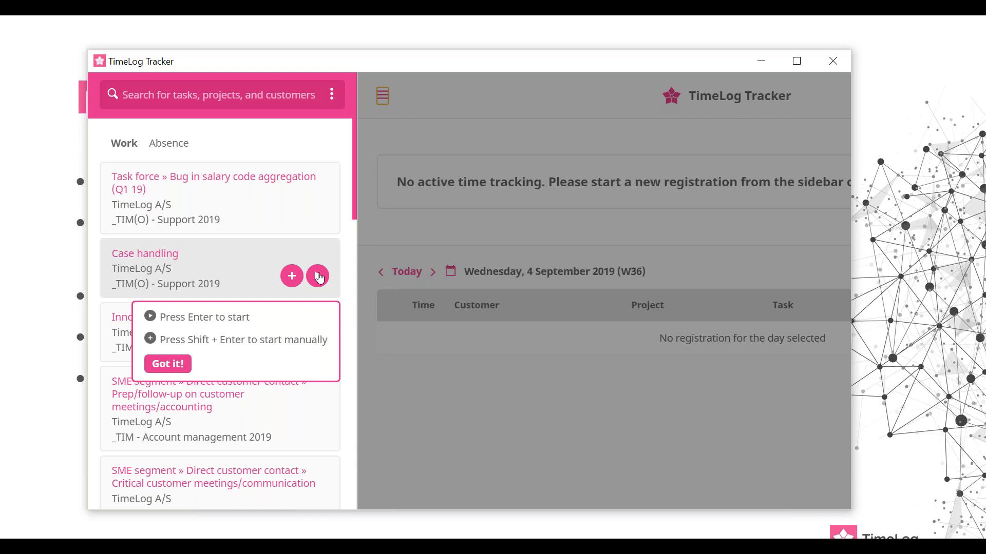
left_click(318, 277)
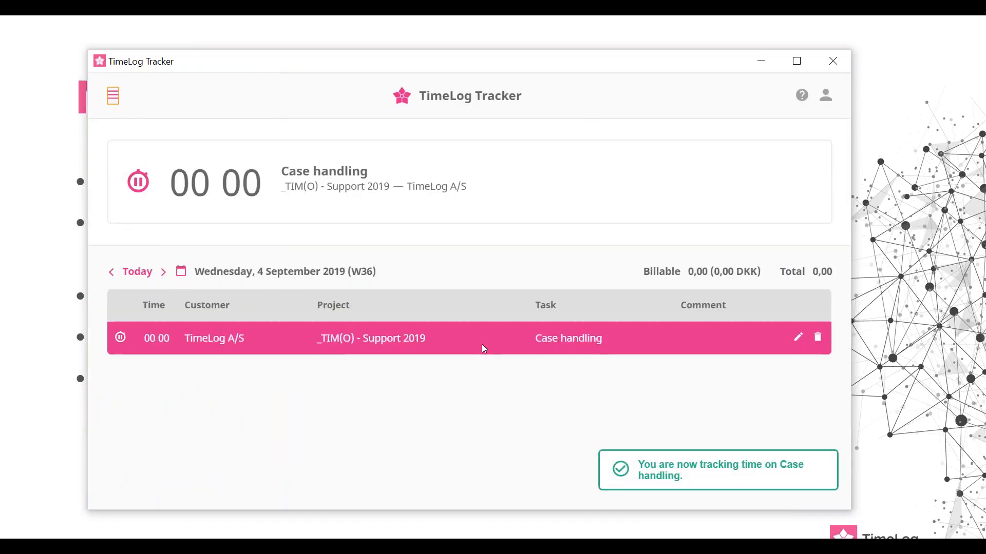
left_click(137, 183)
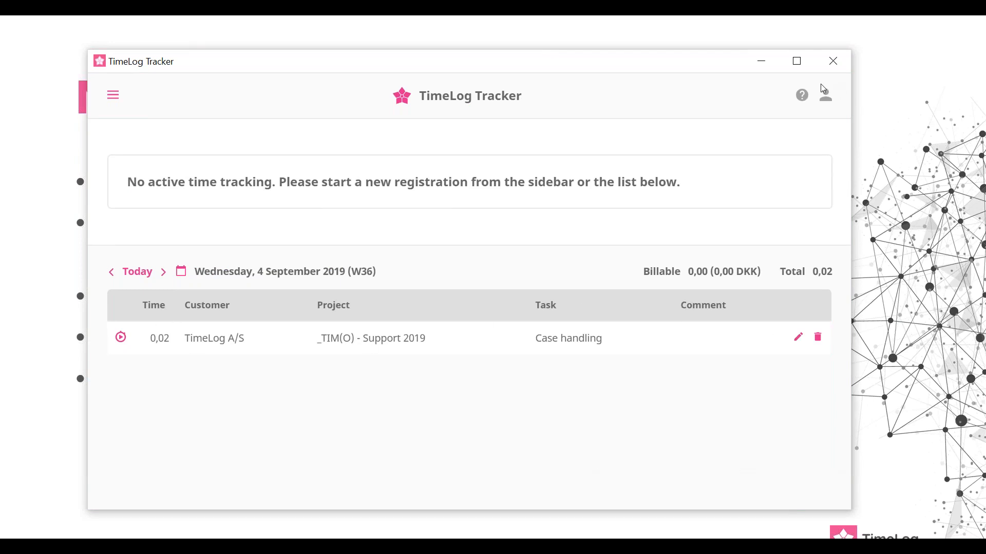
Enable the Customer No., Project No. and Task No. columns for the registration list in the tracker settings and close the settings
left_click(826, 98)
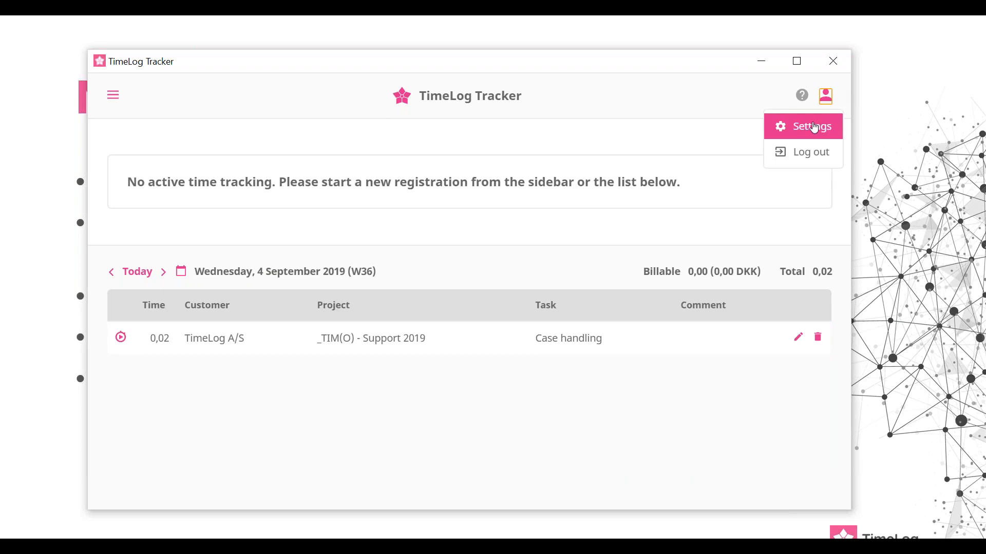
left_click(814, 128)
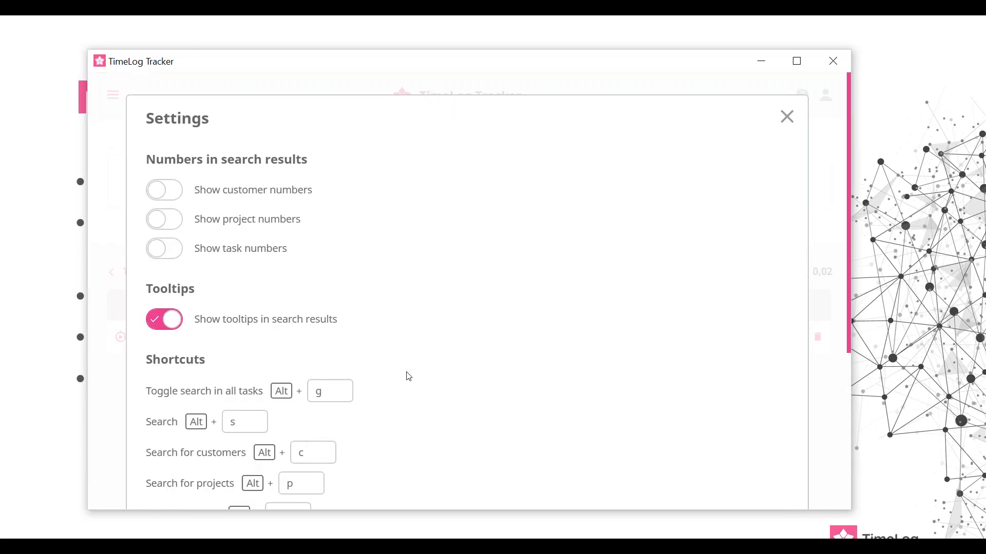
scroll(409, 377, "down", 5)
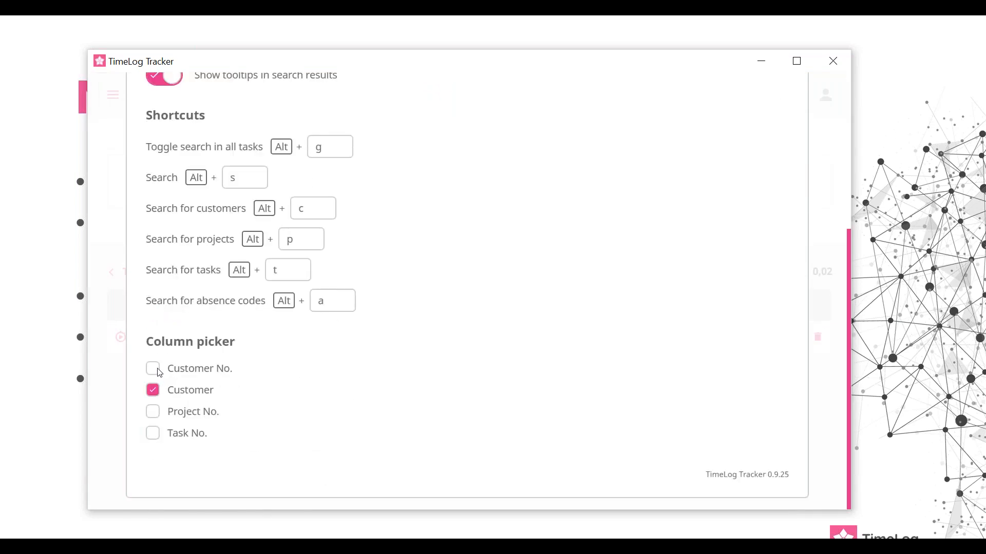
left_click(156, 371)
left_click(154, 412)
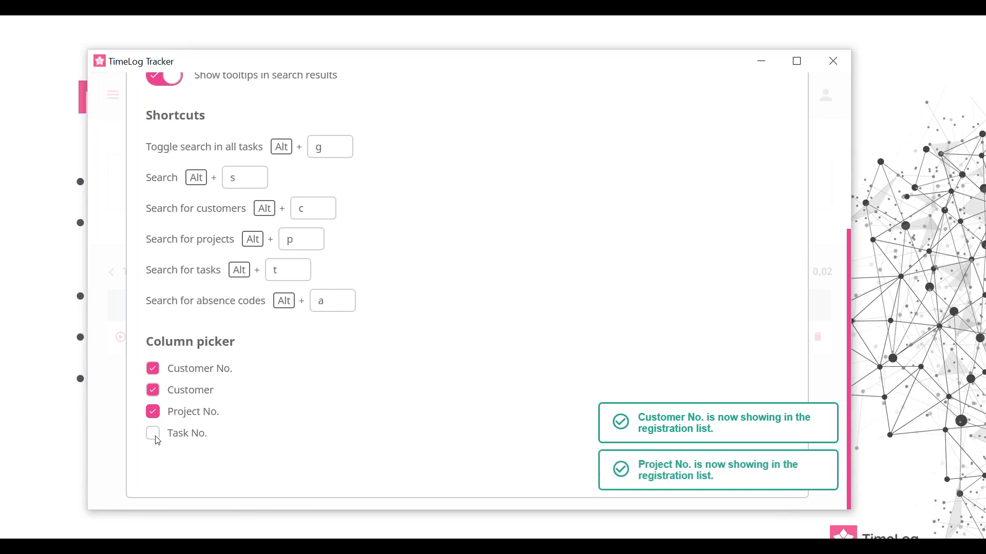
left_click(156, 437)
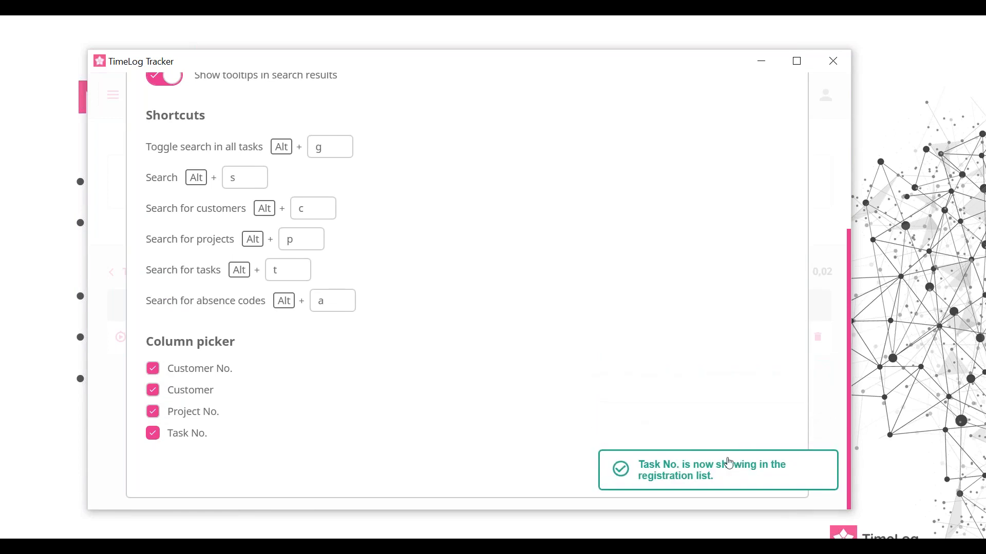
left_click(826, 402)
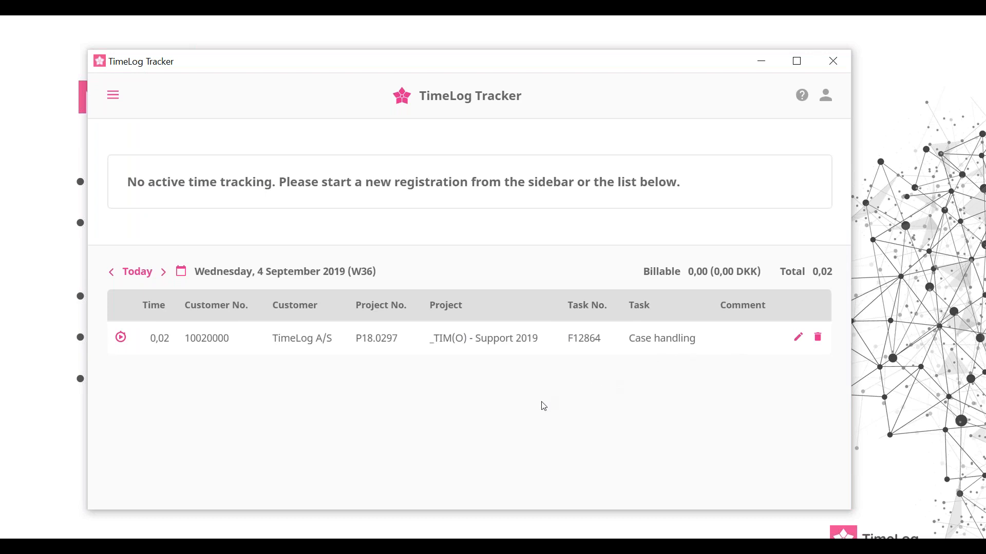
Start time tracking on the Innopay task of _TIM - Enterprise Sales and stop it again
left_click(122, 98)
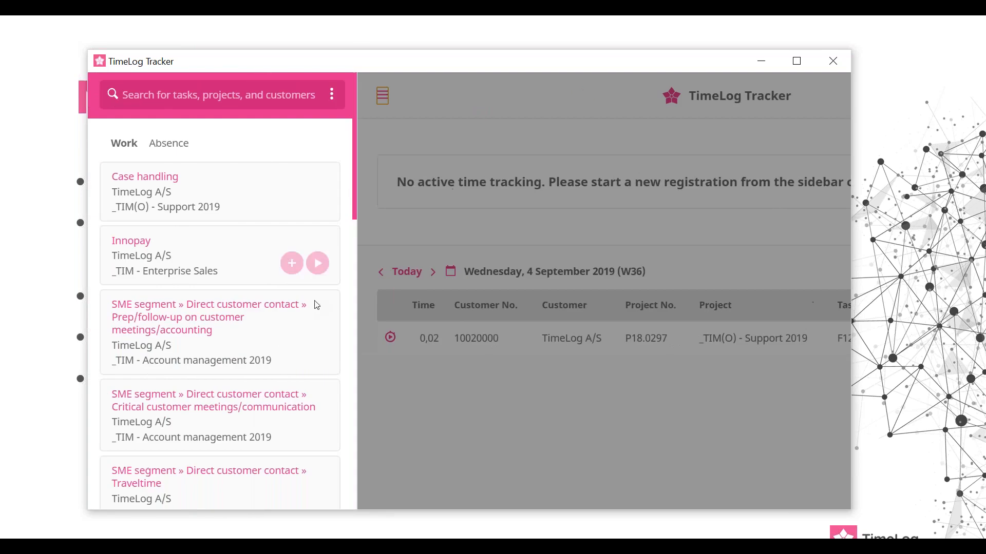
left_click(221, 242)
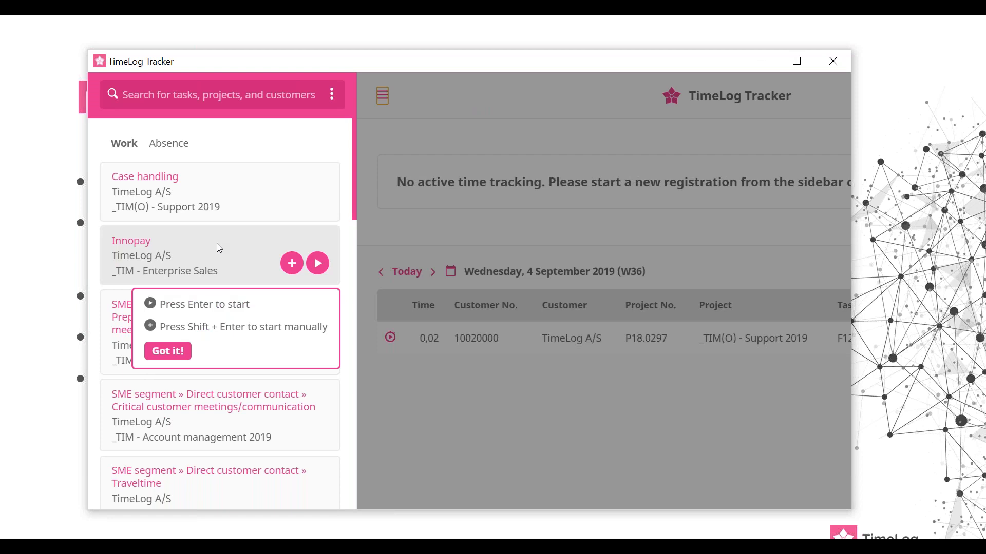
key("Return")
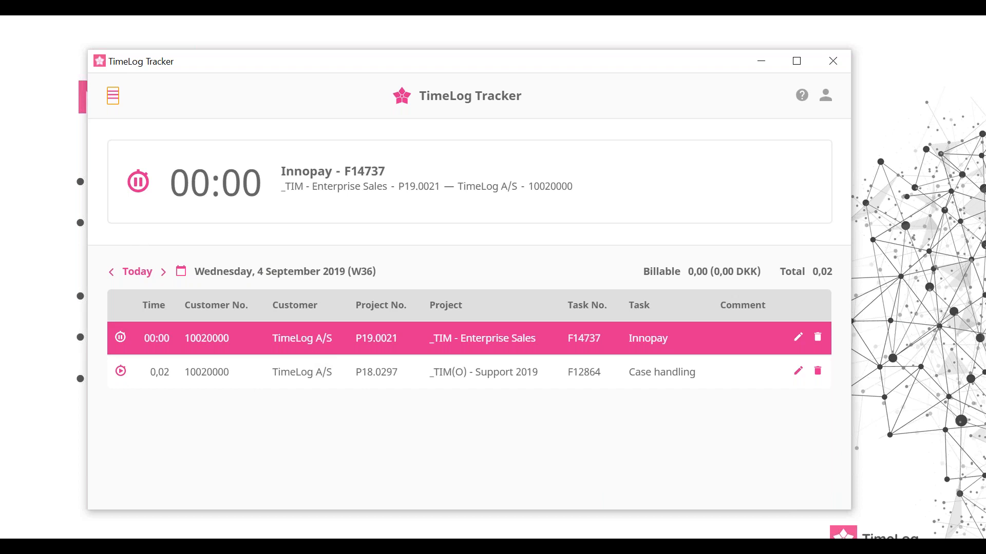
left_click(138, 182)
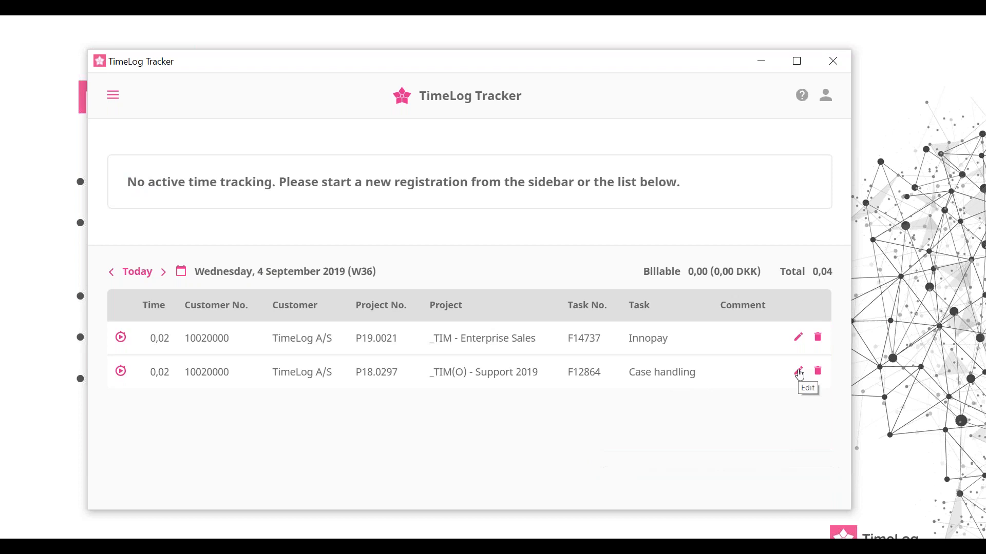
Change the Case handling registration's task to Meetings » Monthly meetings, enter the comment ",nknl" and save it
left_click(799, 373)
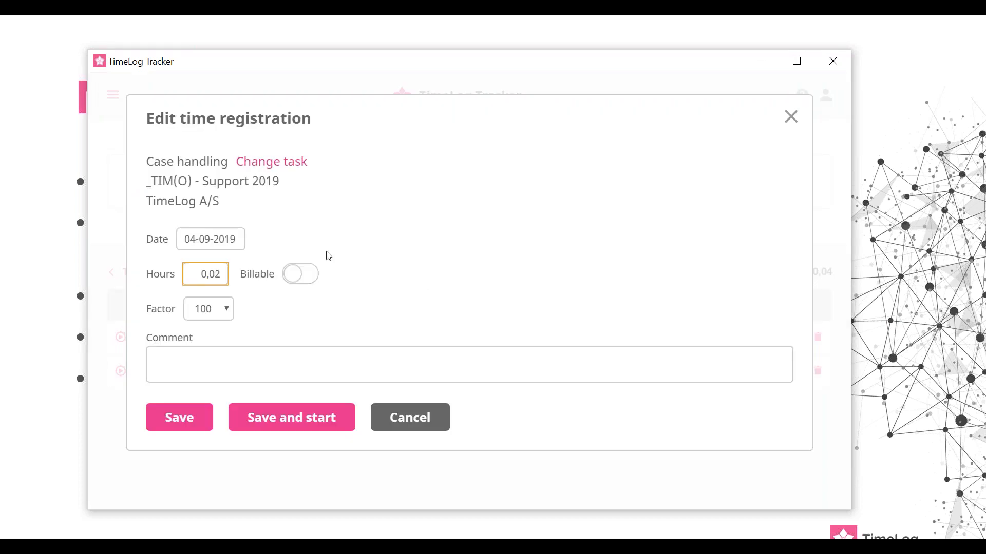
left_click(285, 161)
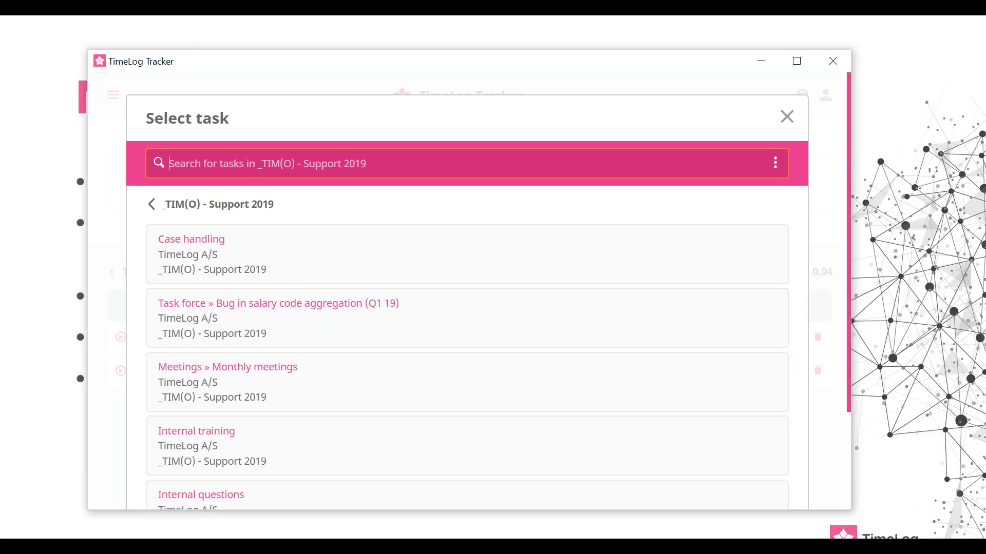
left_click(324, 381)
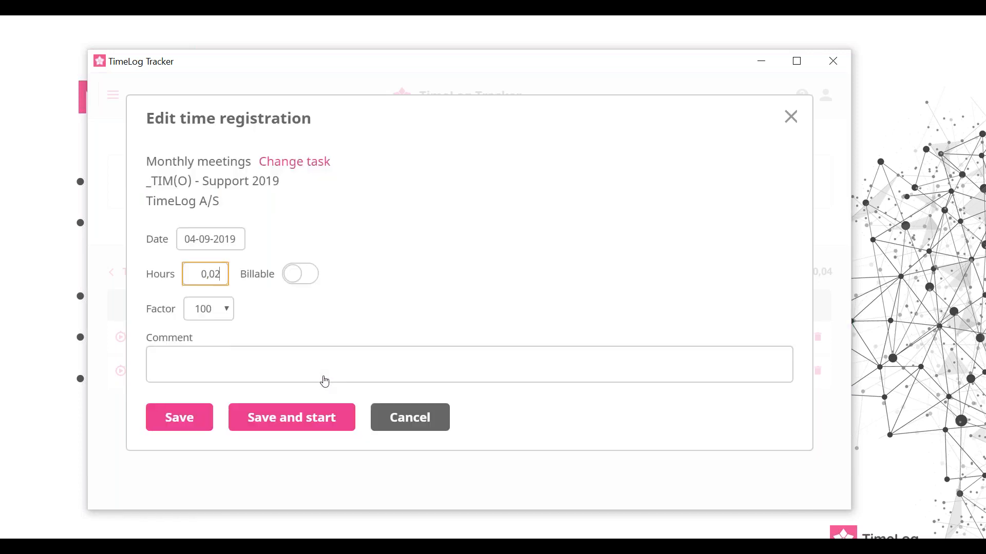
left_click(171, 371)
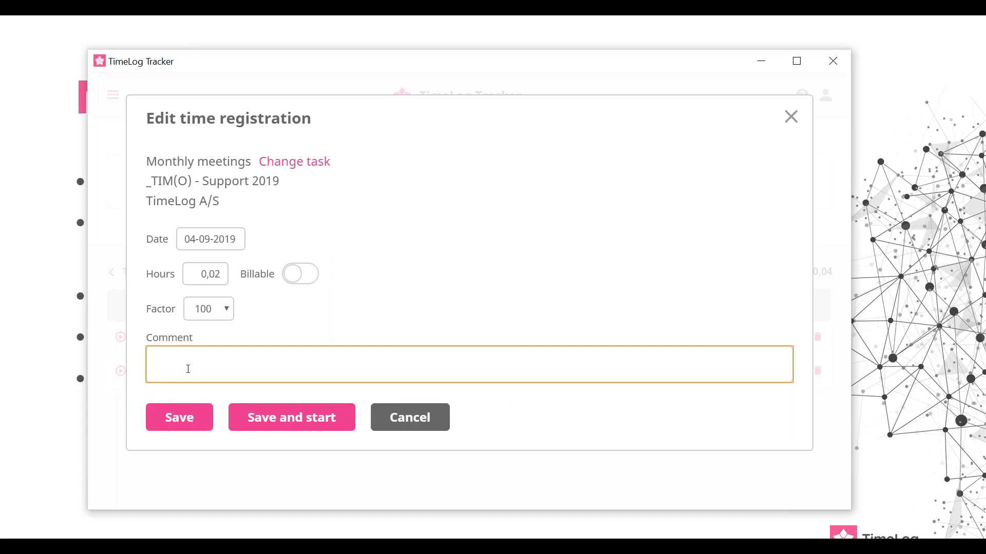
type(",nkn")
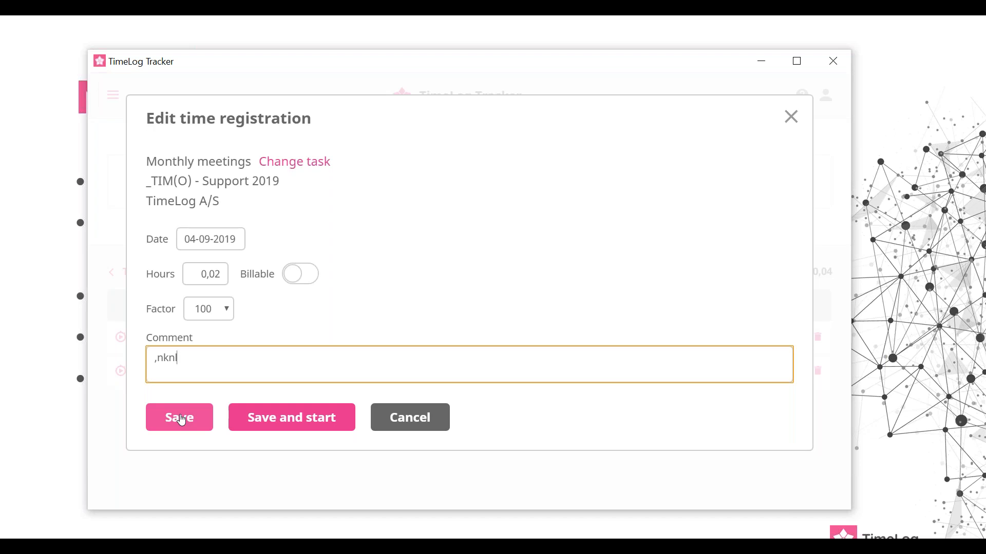
left_click(182, 420)
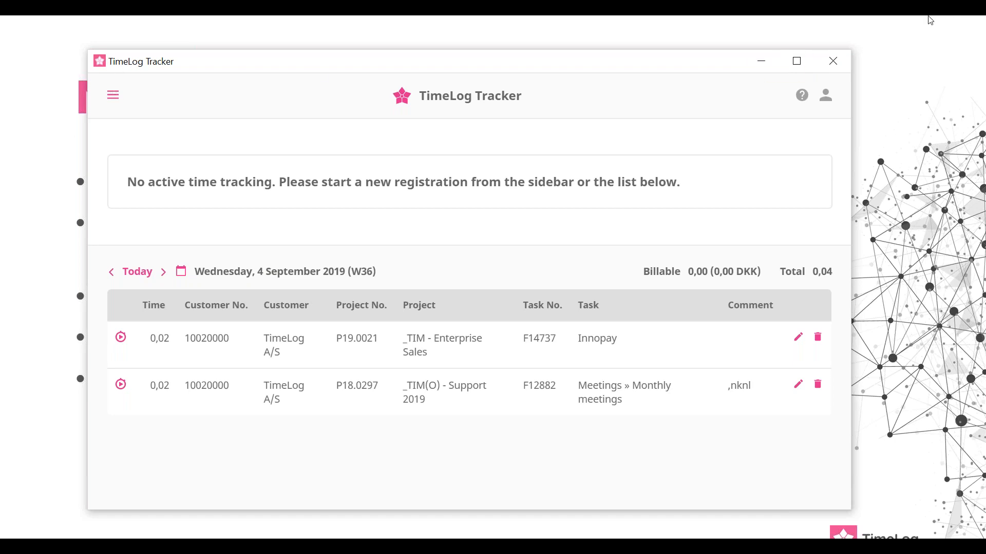
Minimize the tracker, switch to TimeLog in the browser and open the Development project from the project search
left_click(754, 62)
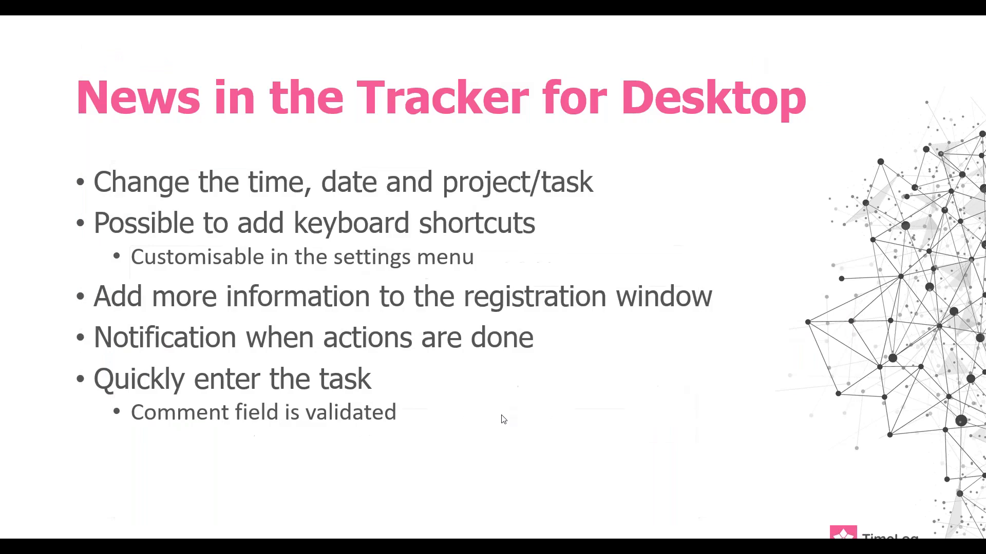
left_click(501, 417)
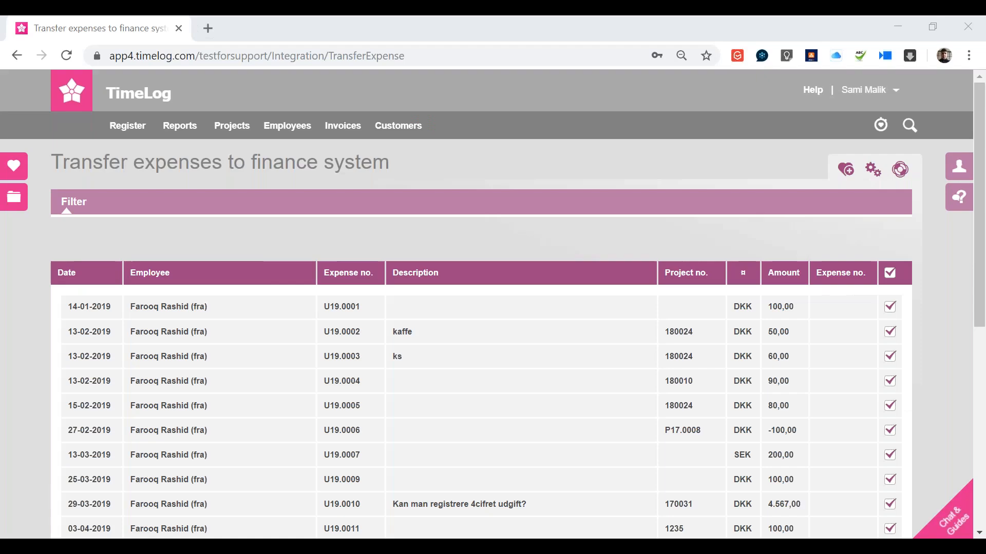
mouse_move(244, 132)
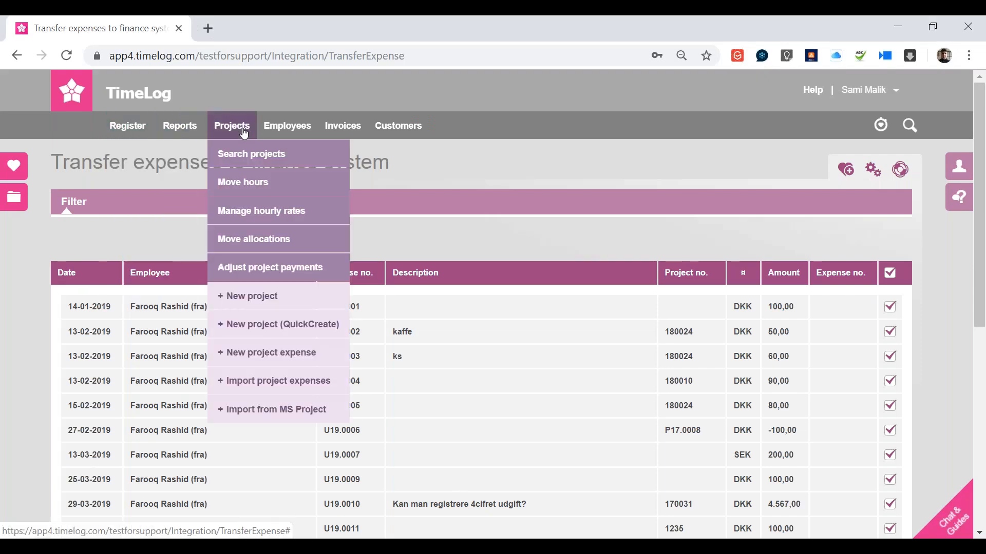
left_click(235, 158)
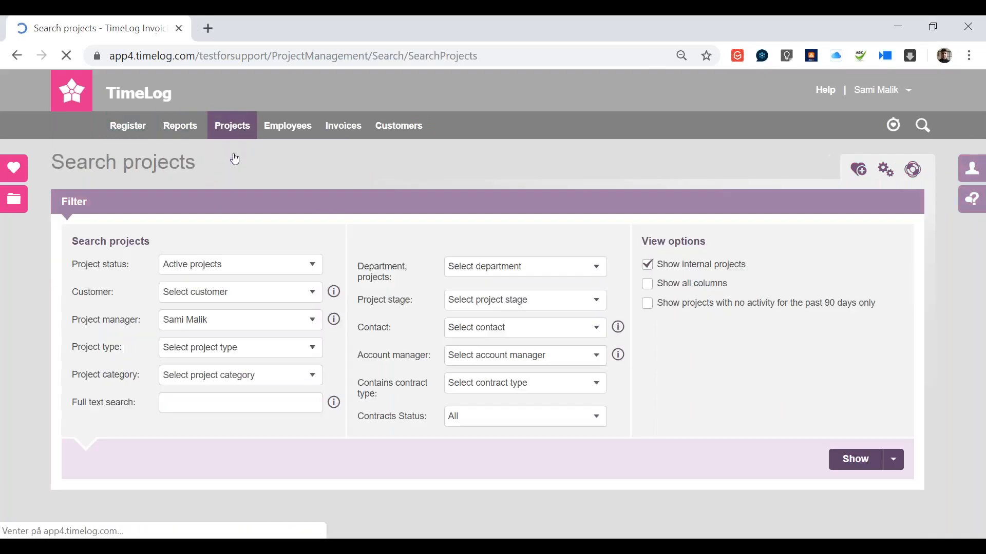
left_click(855, 459)
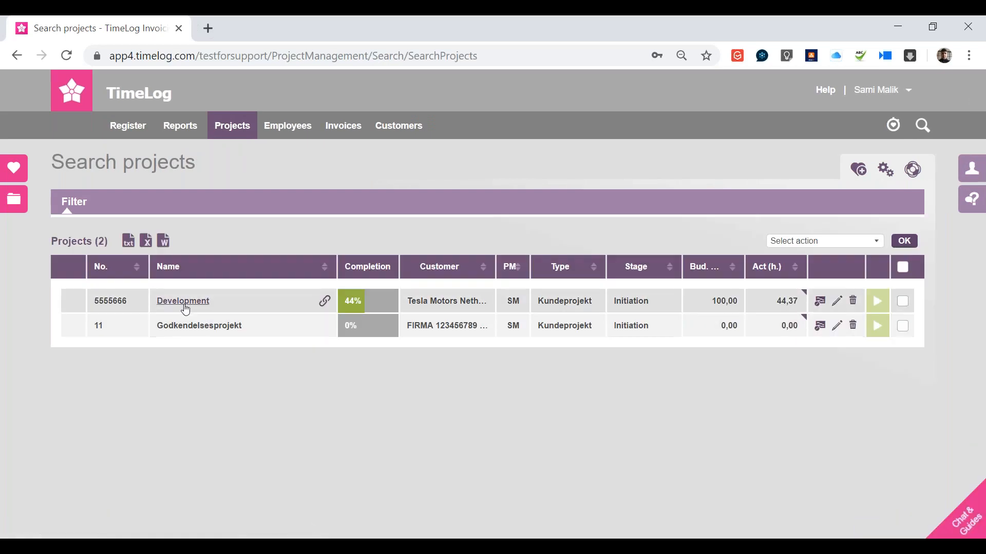
left_click(185, 305)
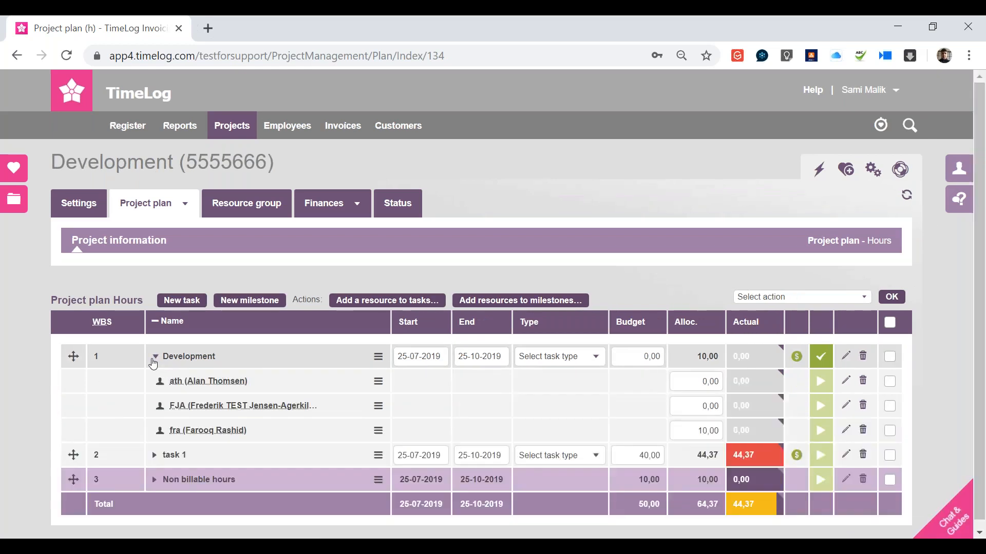
left_click(153, 360)
left_click(154, 407)
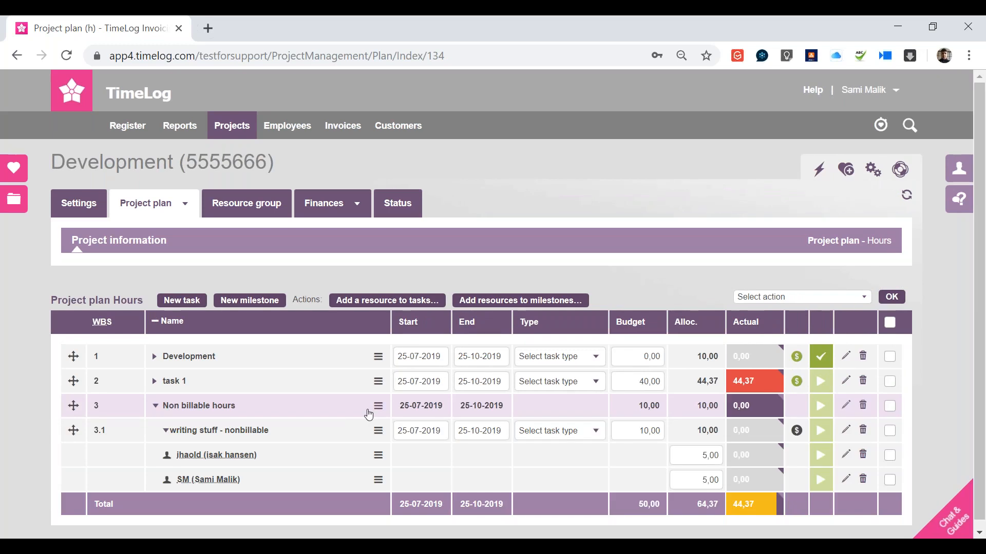
left_click(378, 406)
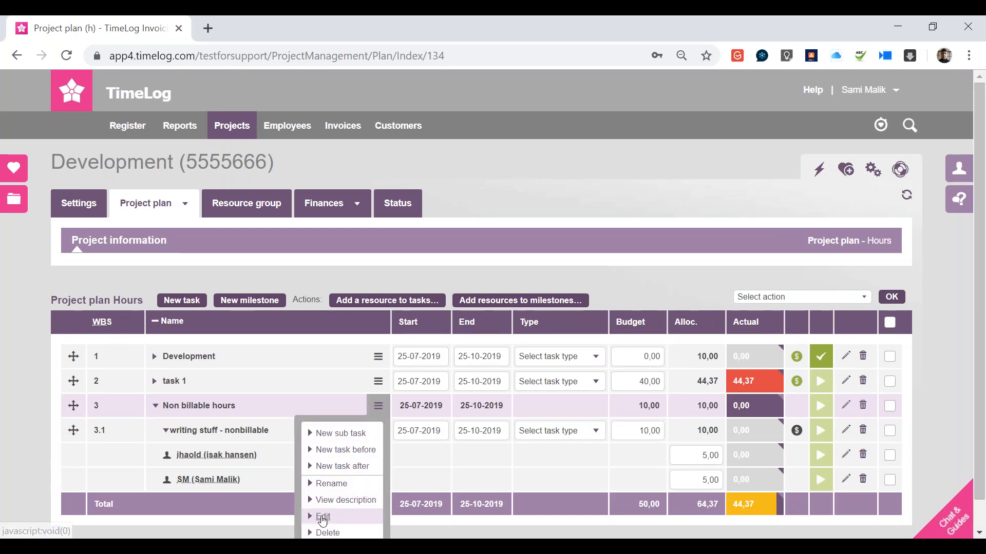
left_click(323, 519)
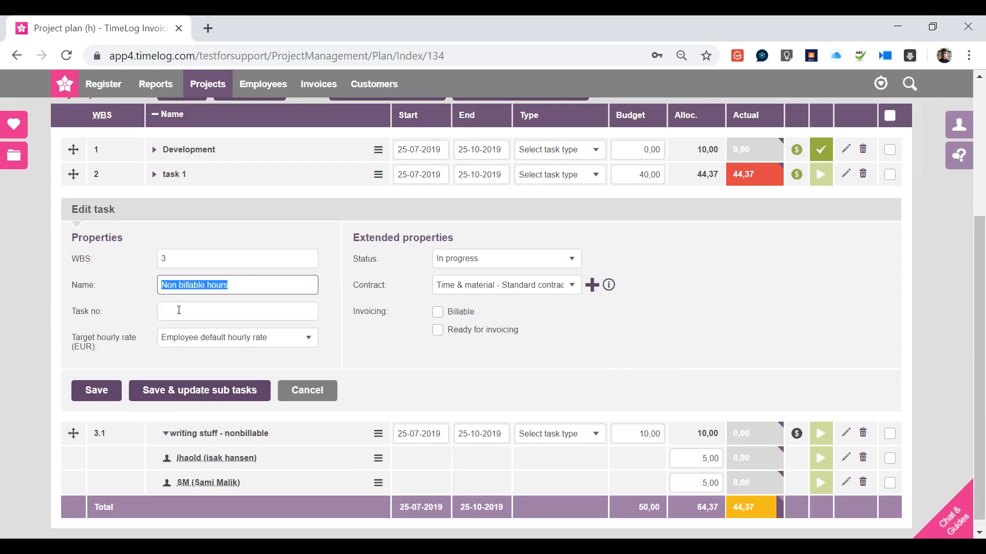
left_click(179, 310)
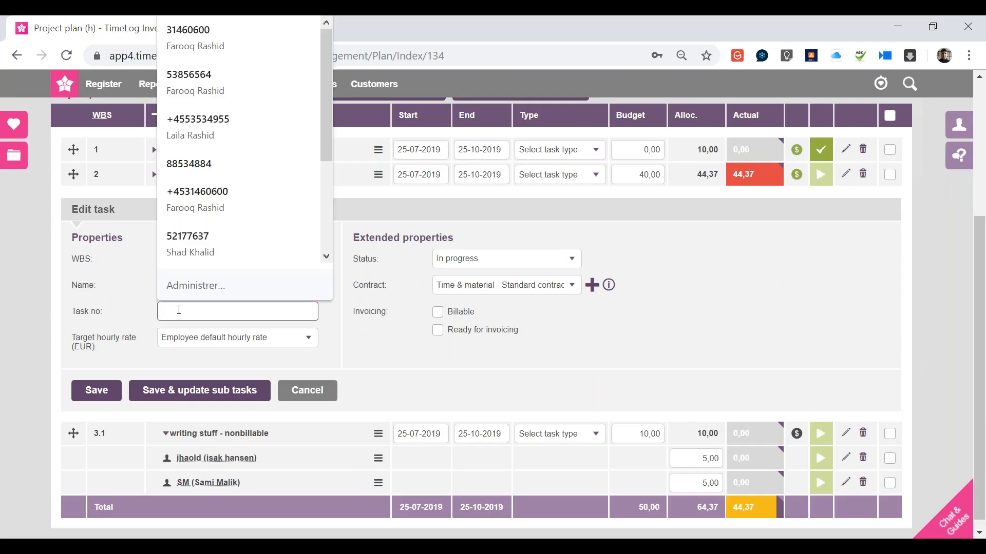
type("213131313132132")
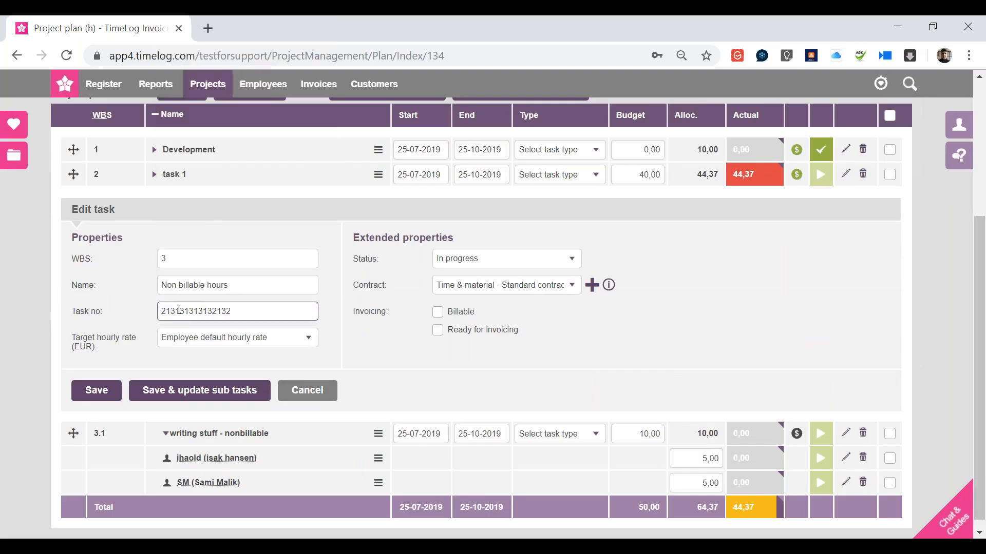
left_click(93, 386)
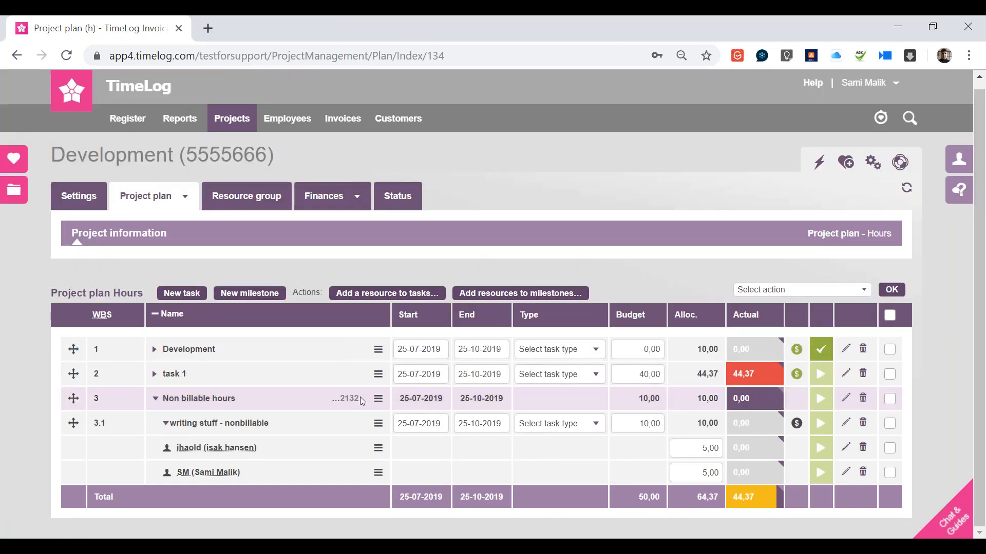
Search the timesheet's Fast track for the task number ending 2132, shorten the term to 21, and clear the search
double_click(343, 403)
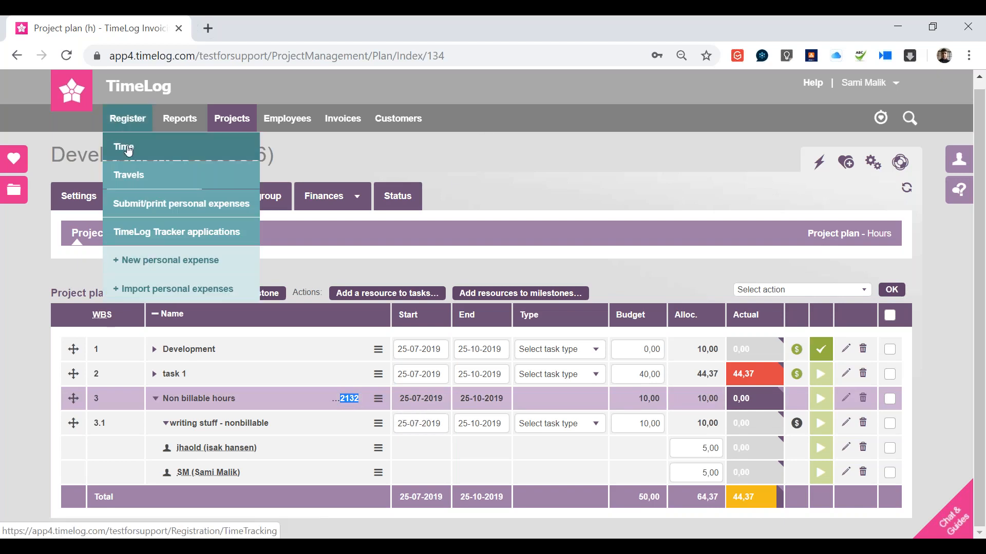
left_click(128, 149)
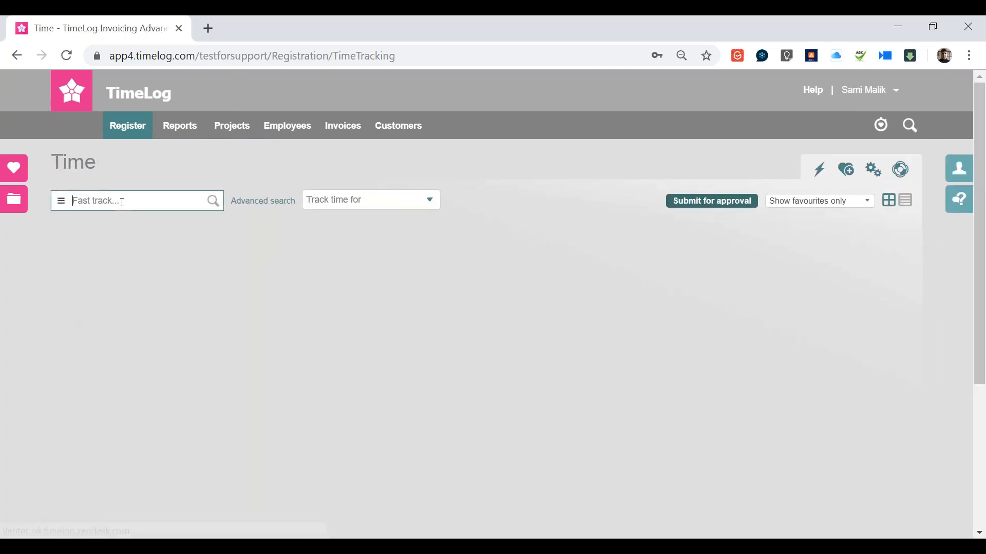
type("2132")
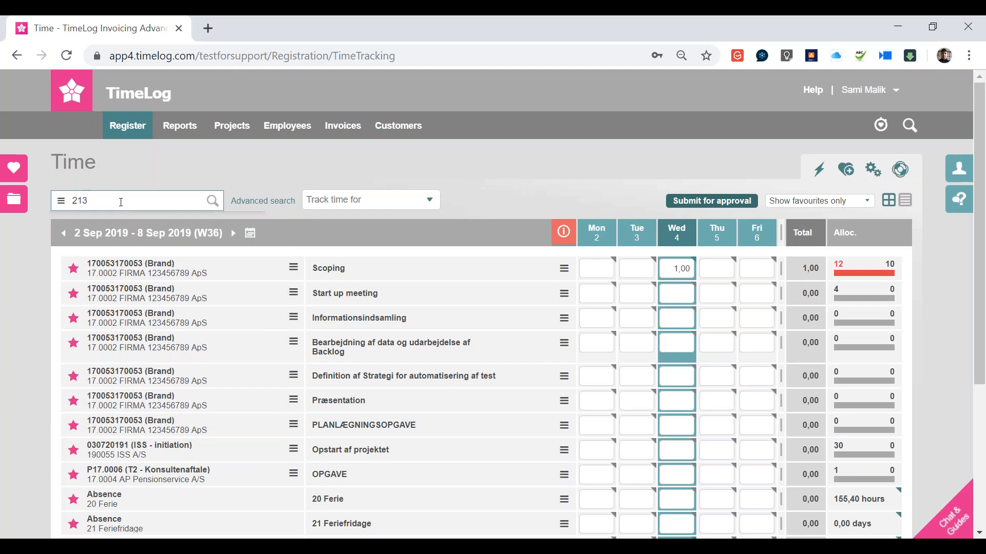
key("BackSpace")
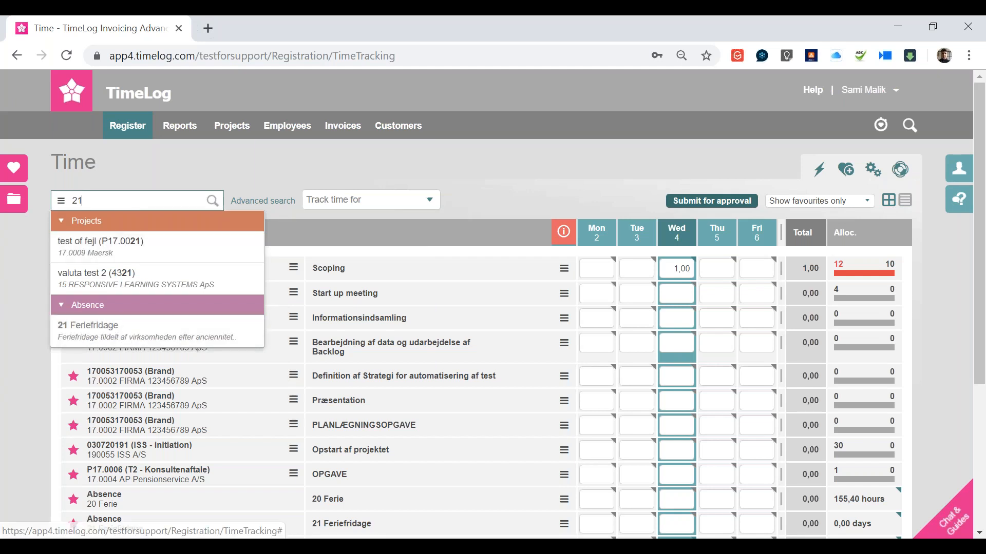
left_click(164, 153)
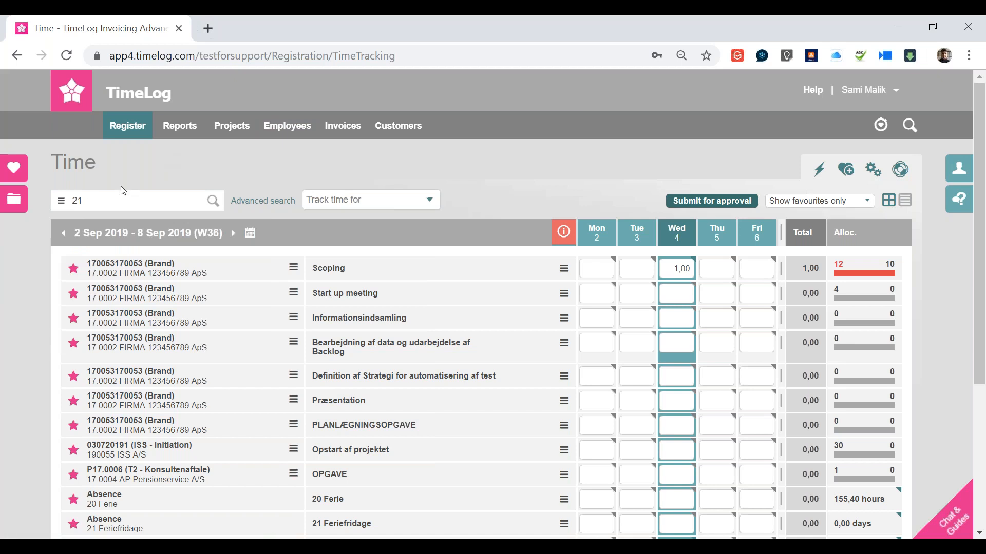
left_click(123, 199)
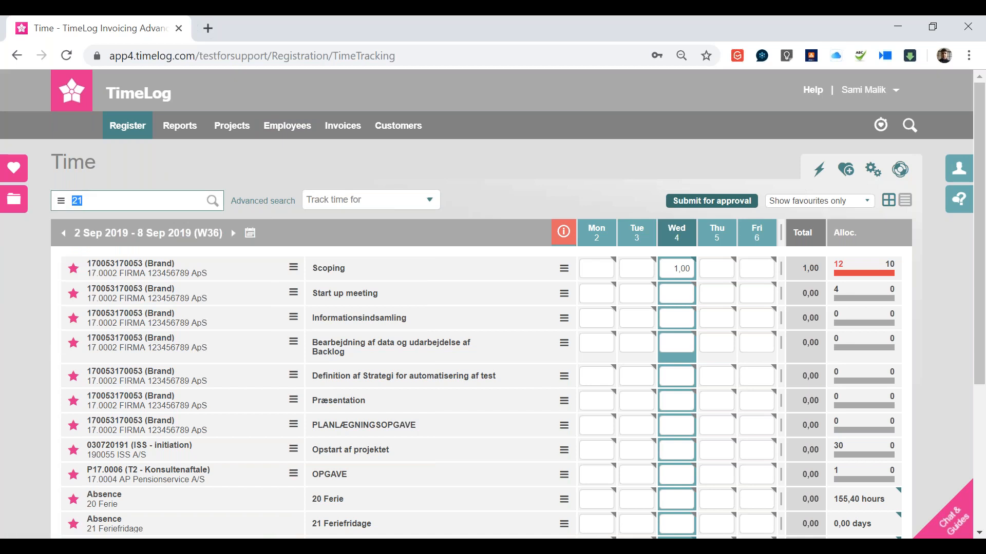
key("BackSpace")
left_click(599, 165)
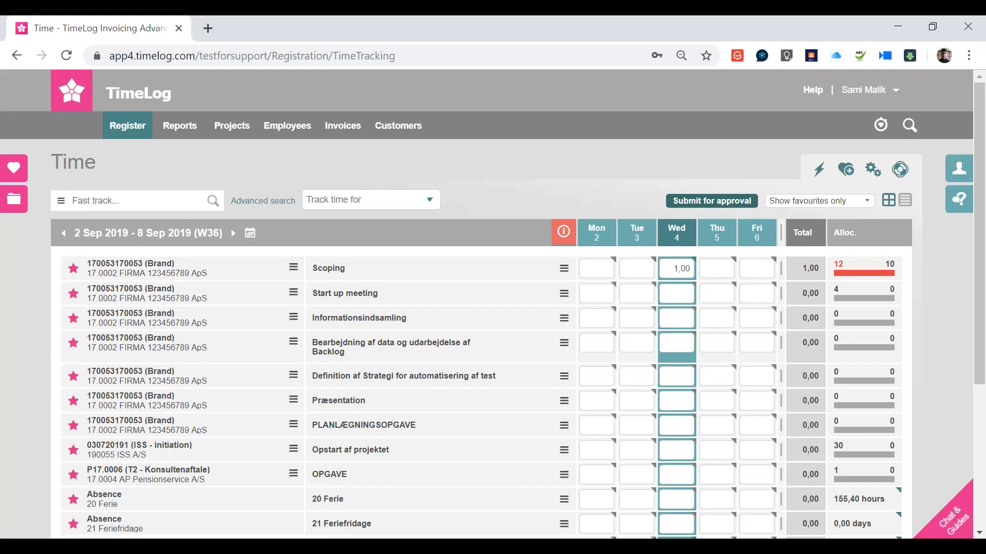
Return to the Development project plan, collapse the writing stuff - nonbillable task and expand the Development task
key("alt+Left")
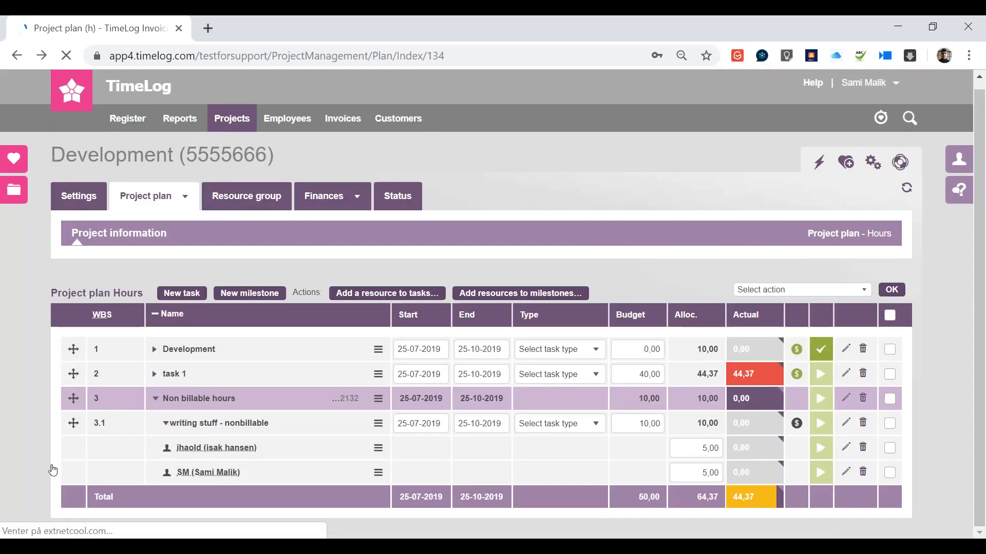
left_click(166, 422)
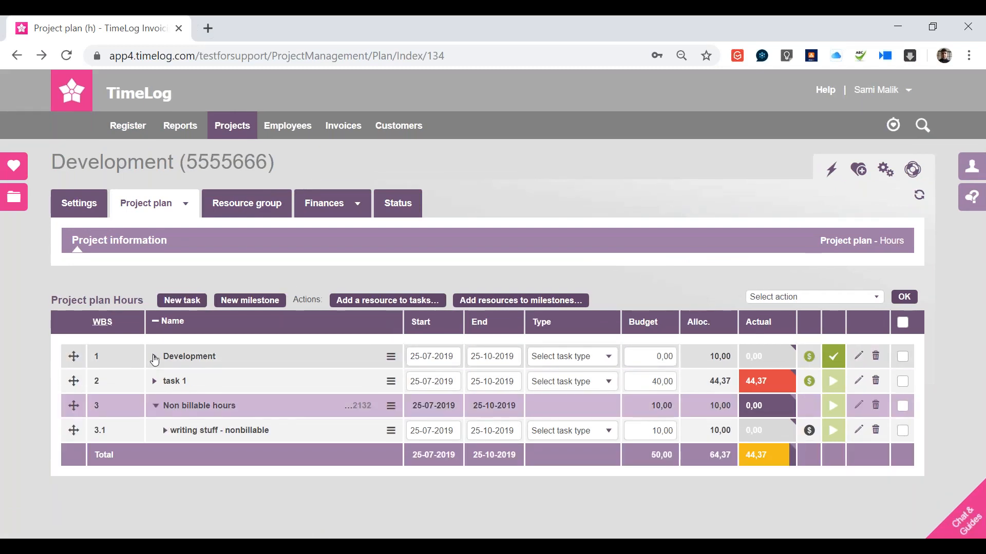
left_click(155, 360)
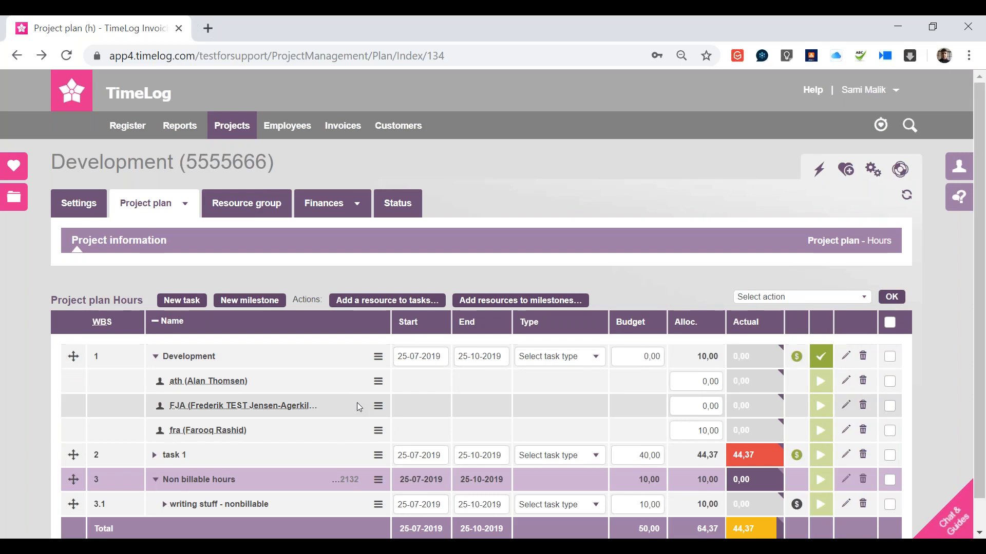
Leave the project plan for the front page and return to it to check the tasks' open/closed state
scroll(357, 407, "down", 1)
mouse_move(131, 98)
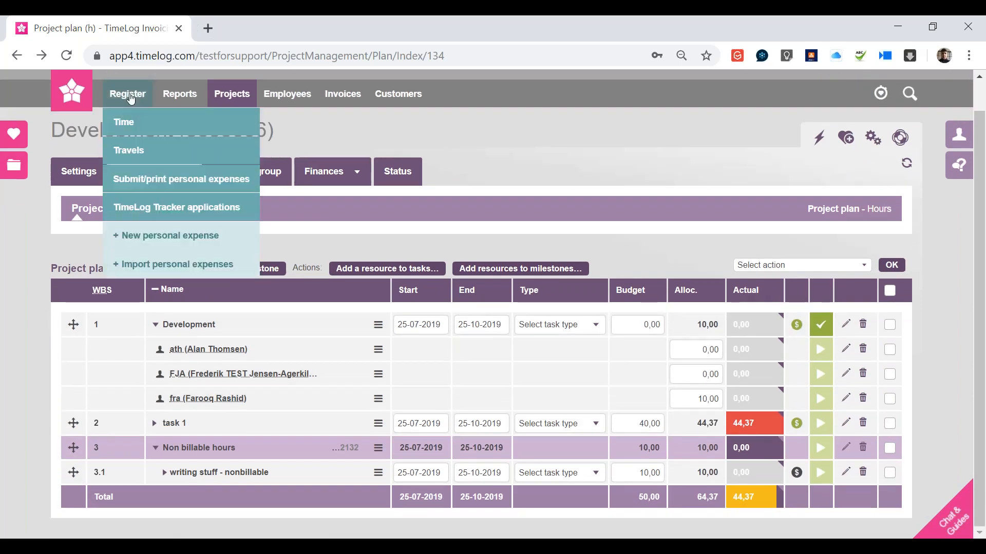
left_click(64, 96)
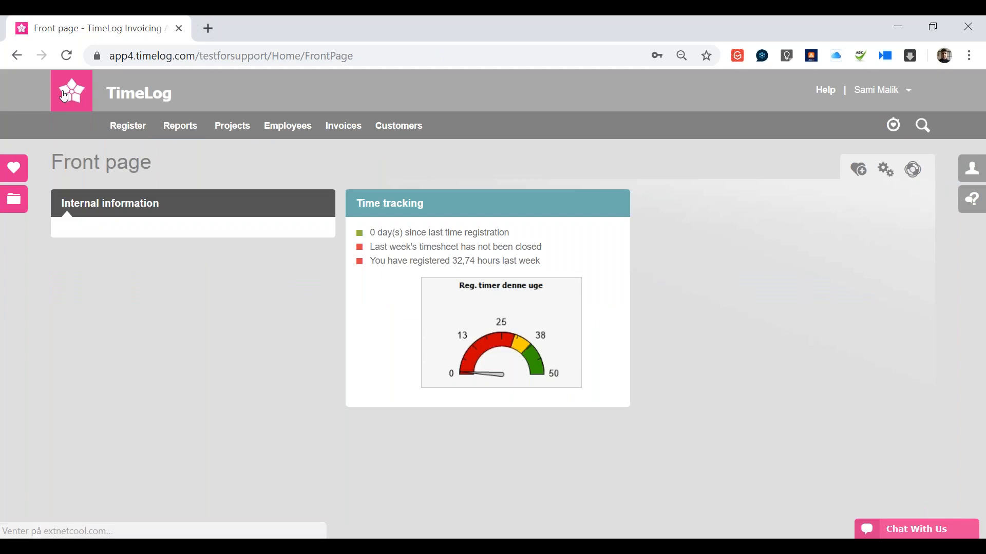
key("alt+Left")
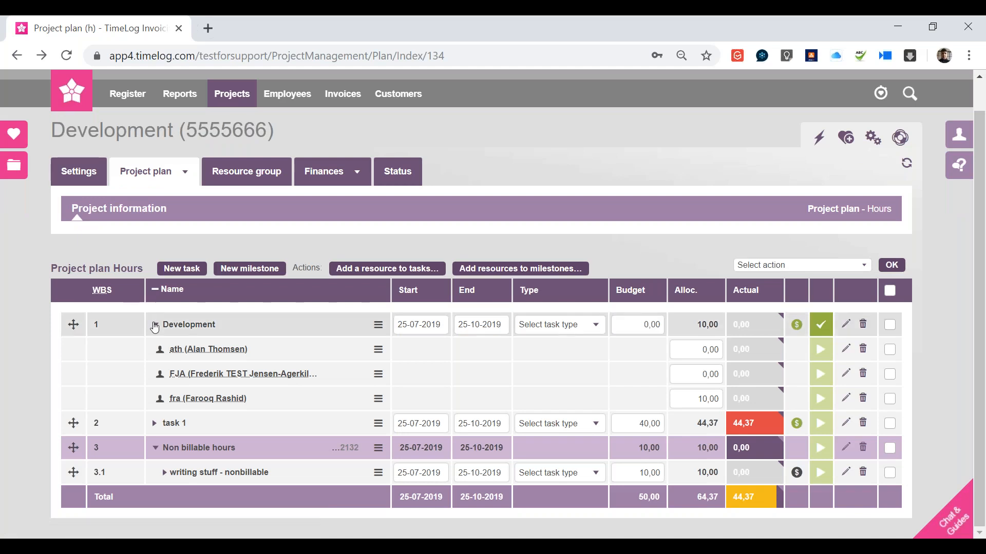
Collapse the Development task and expand task 1, and revisit the project plan by way of the front page
left_click(155, 326)
left_click(155, 388)
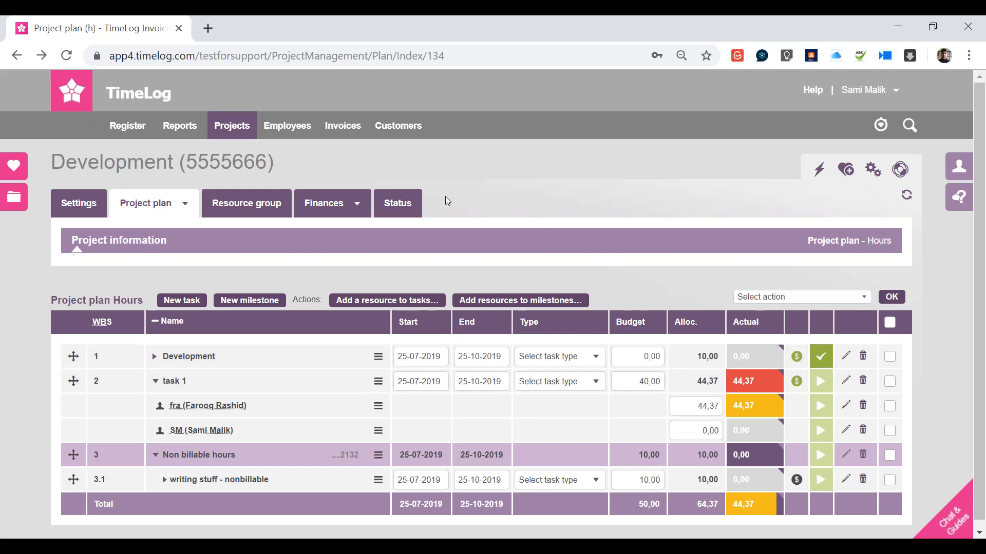
left_click(69, 100)
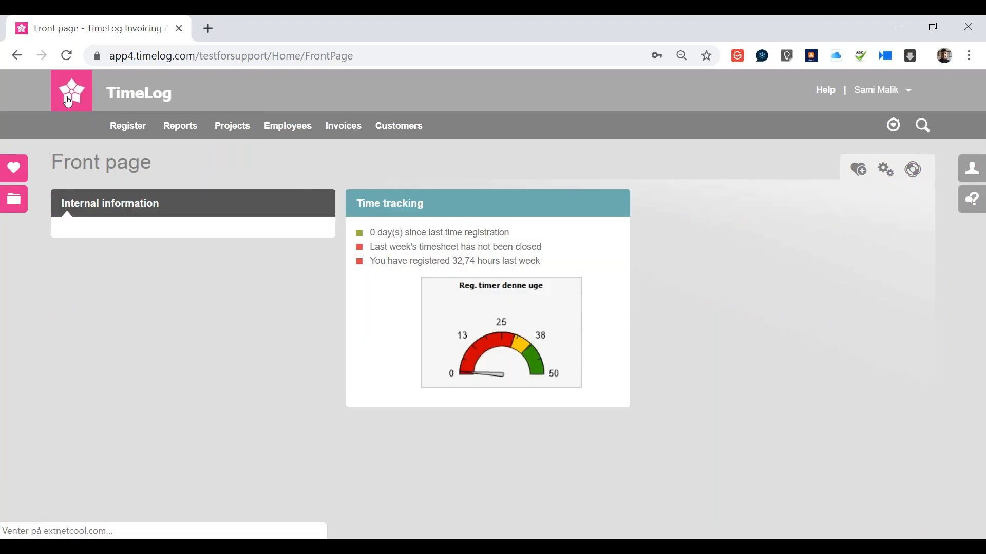
key("alt+Left")
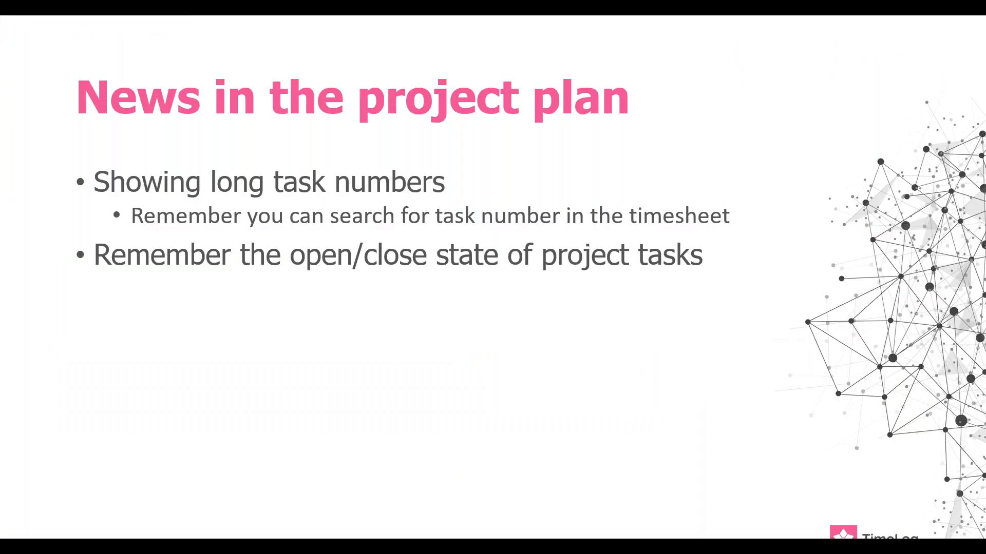
key("Right")
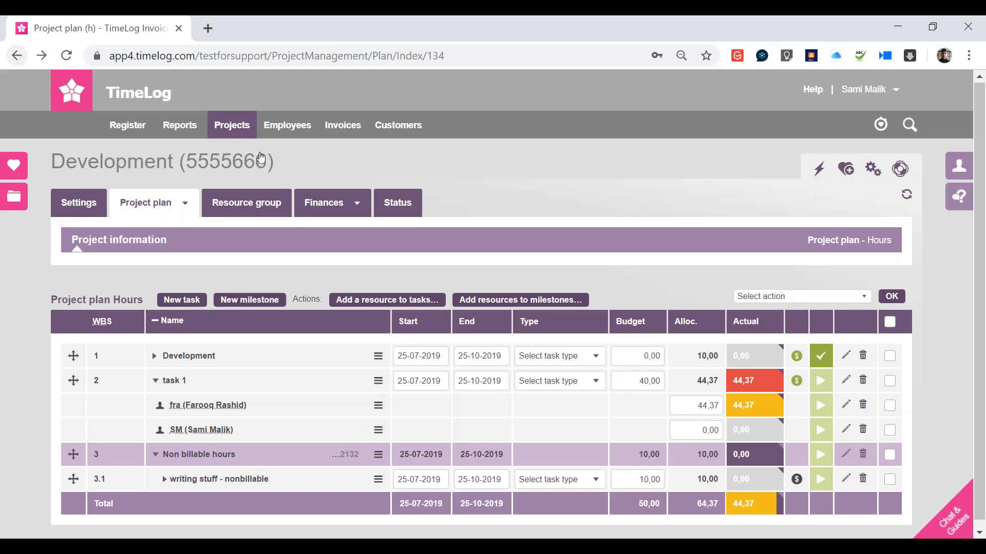
Open the Expenses overview in the Development project's finances
mouse_move(231, 124)
left_click(347, 203)
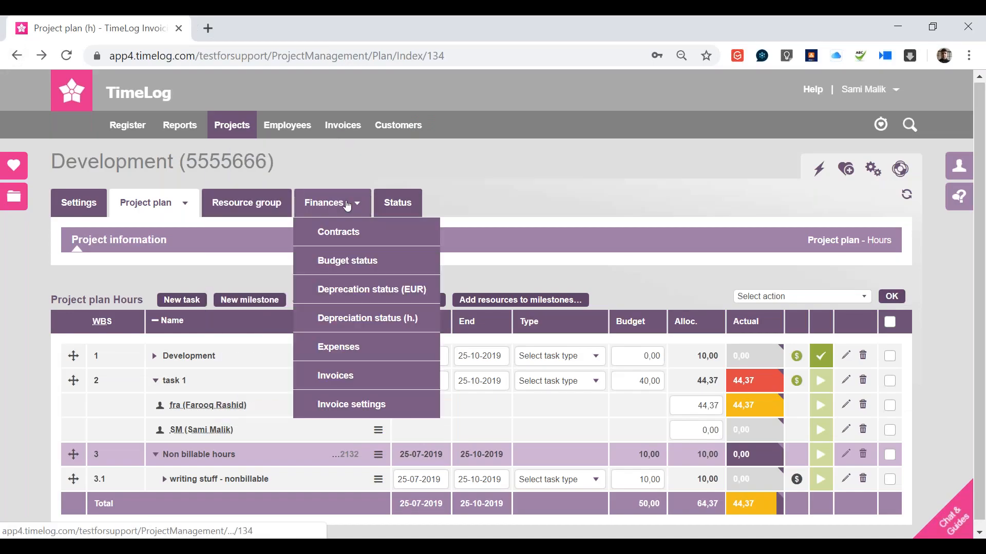
left_click(338, 349)
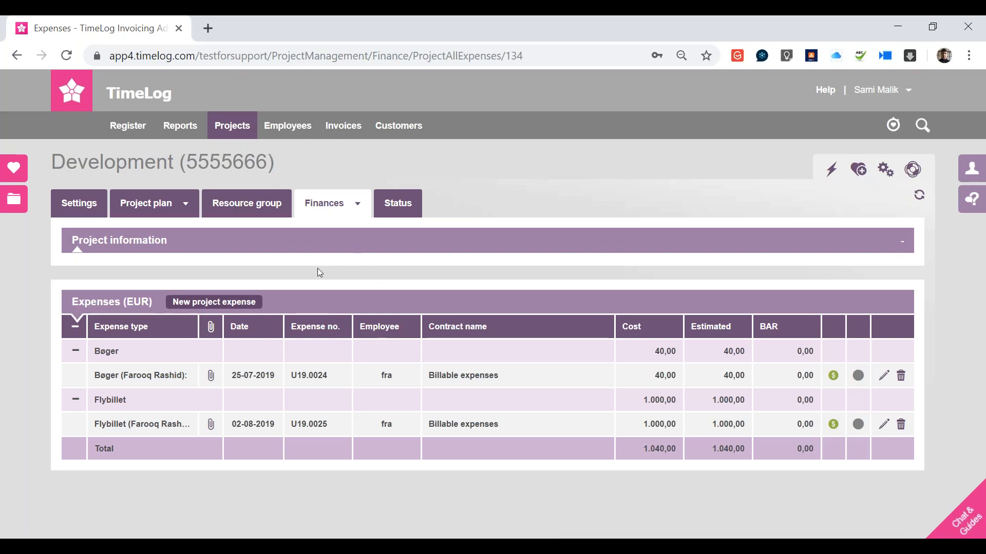
Open the personal Expense overview report and show the expenses with the default filter
left_click(188, 132)
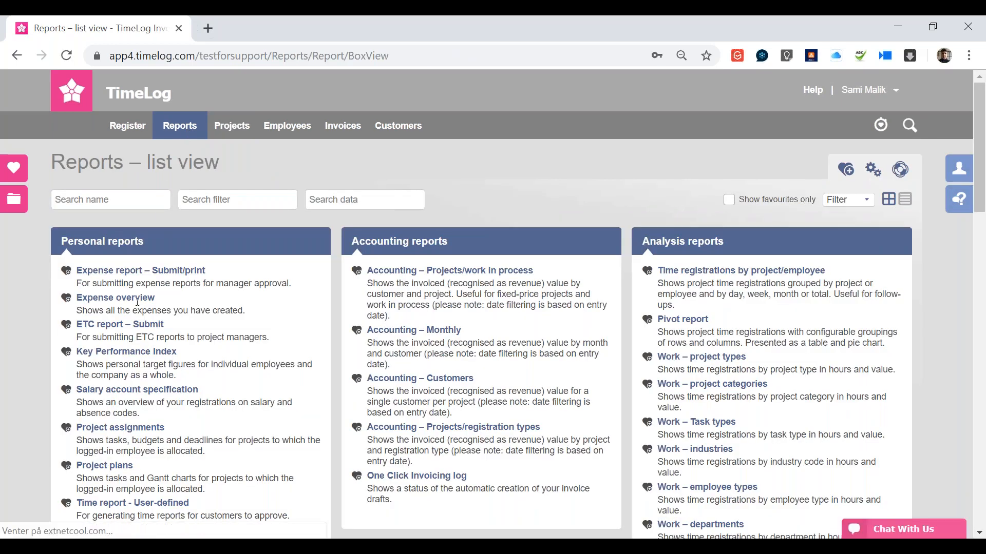
left_click(102, 300)
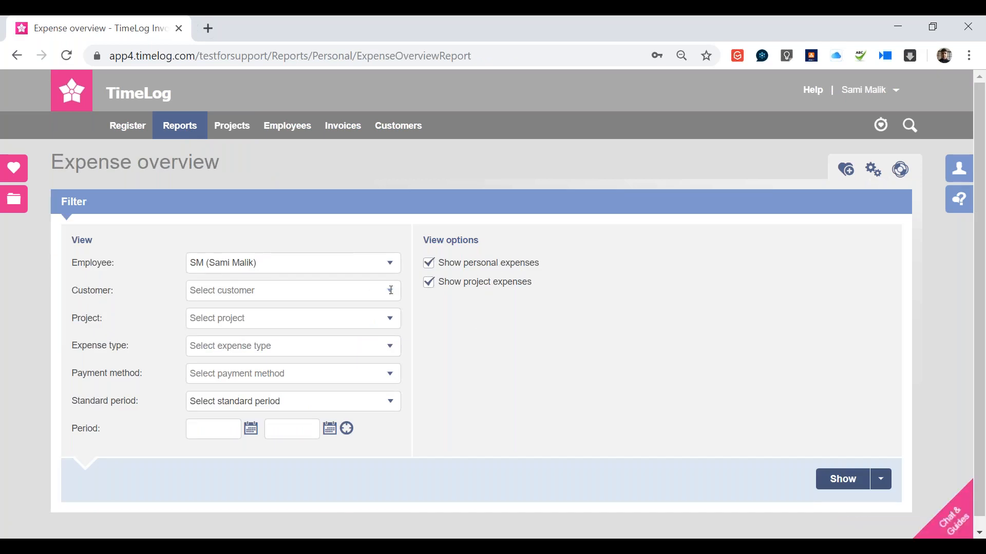
left_click(844, 479)
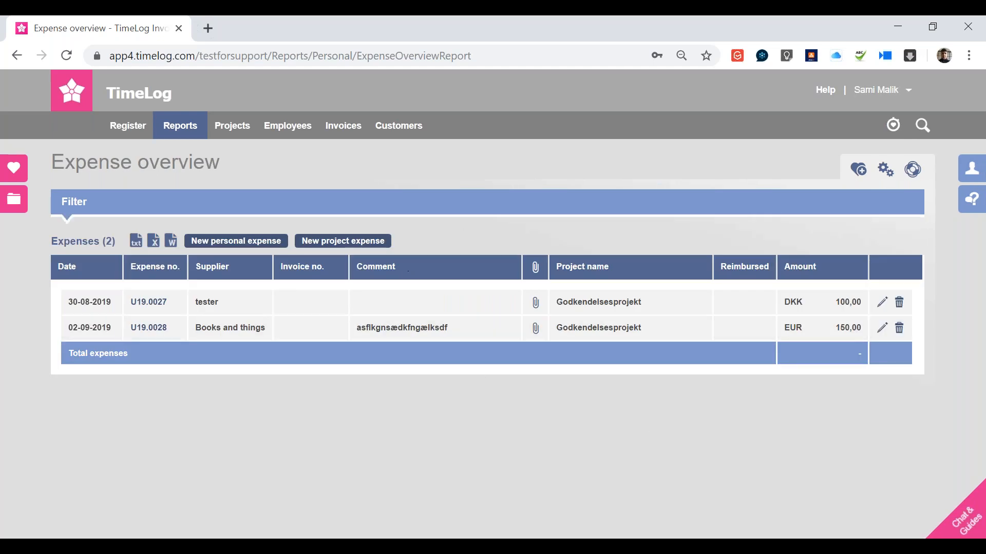
Expand the Expense overview filter, exclude project expenses and show only personal expenses
left_click(460, 202)
scroll(463, 198, "down", 2)
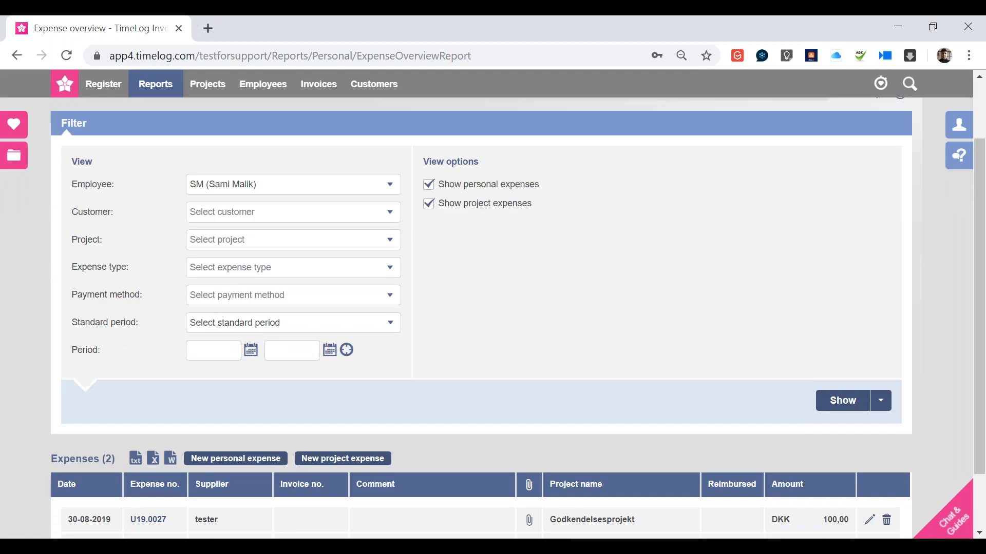
left_click(464, 196)
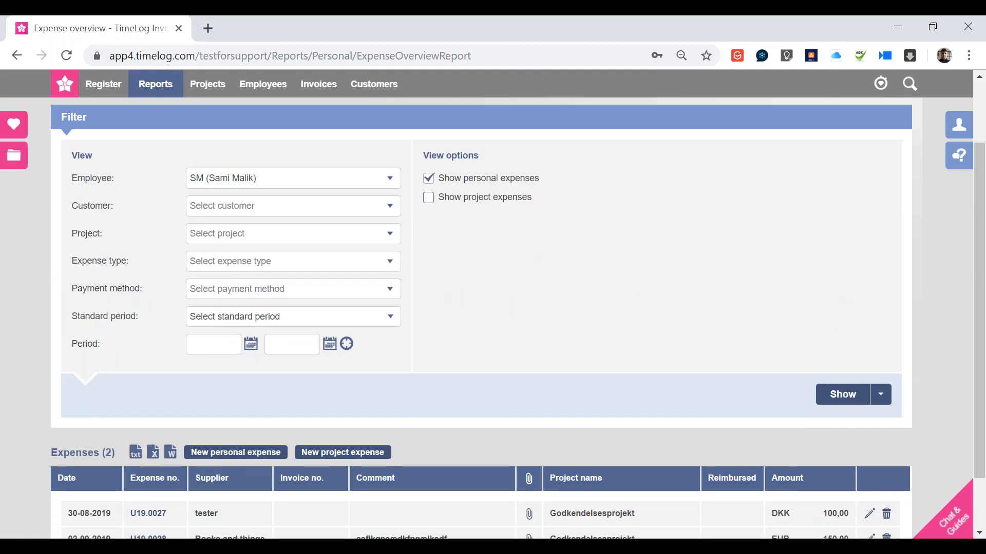
left_click(837, 396)
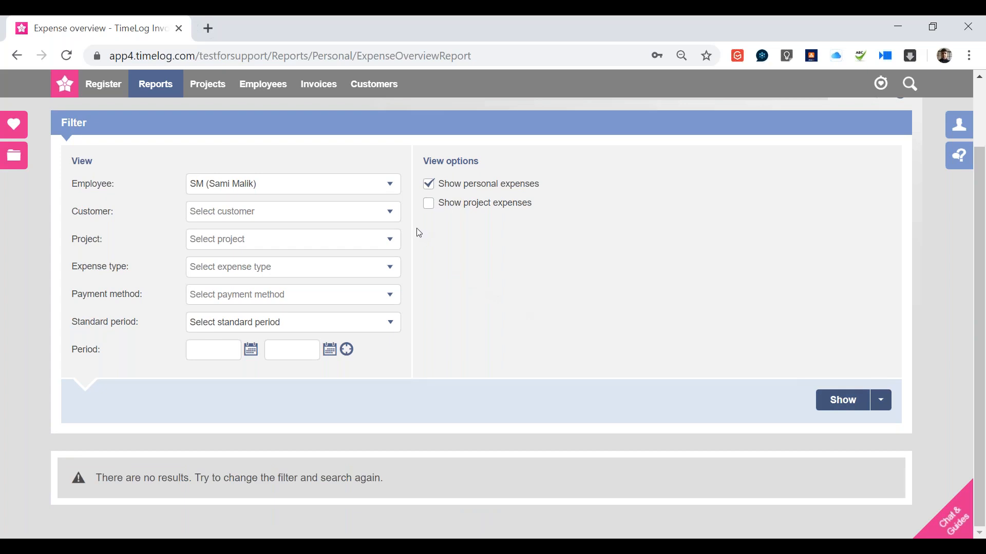
Switch the Expense overview filter from personal expenses to project expenses and show the results
left_click(447, 188)
left_click(451, 203)
left_click(845, 398)
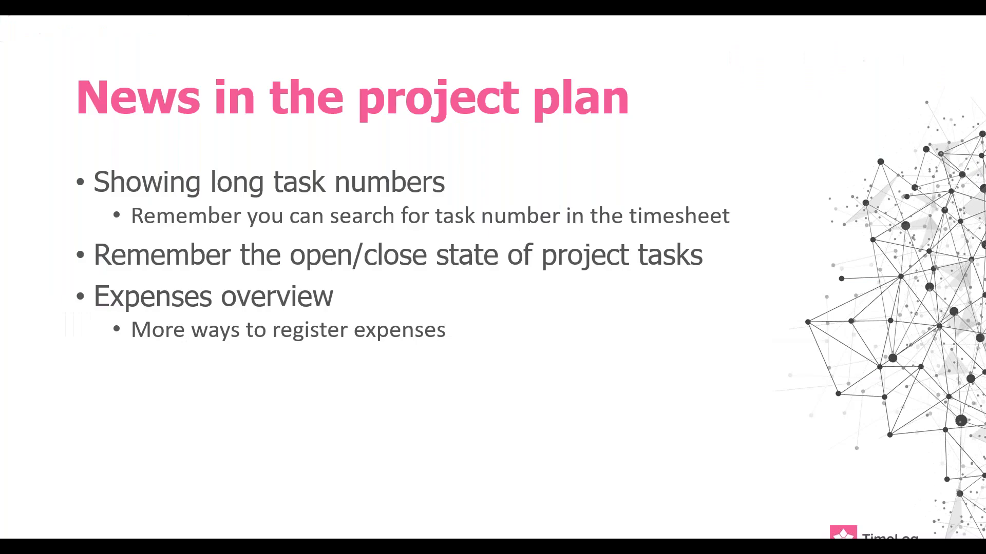
key("Right")
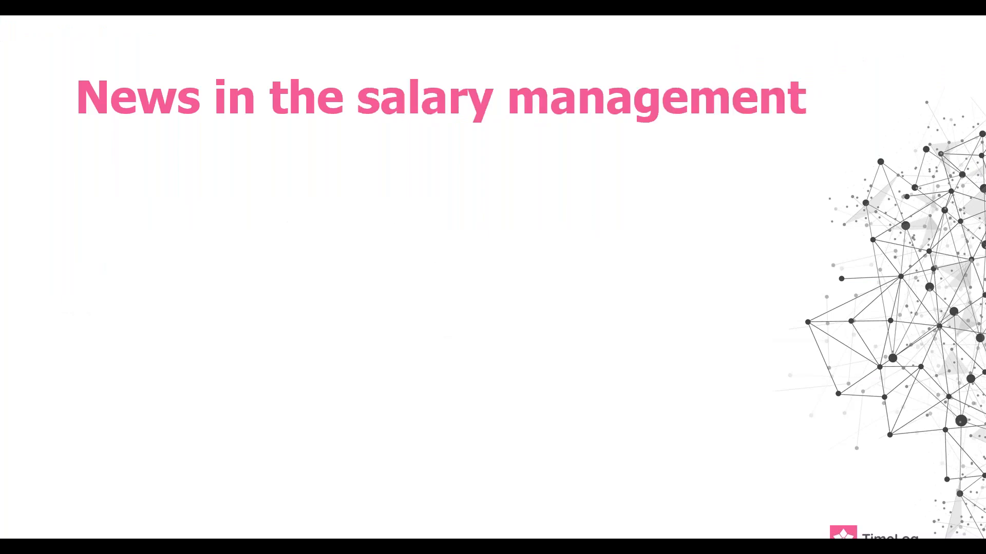